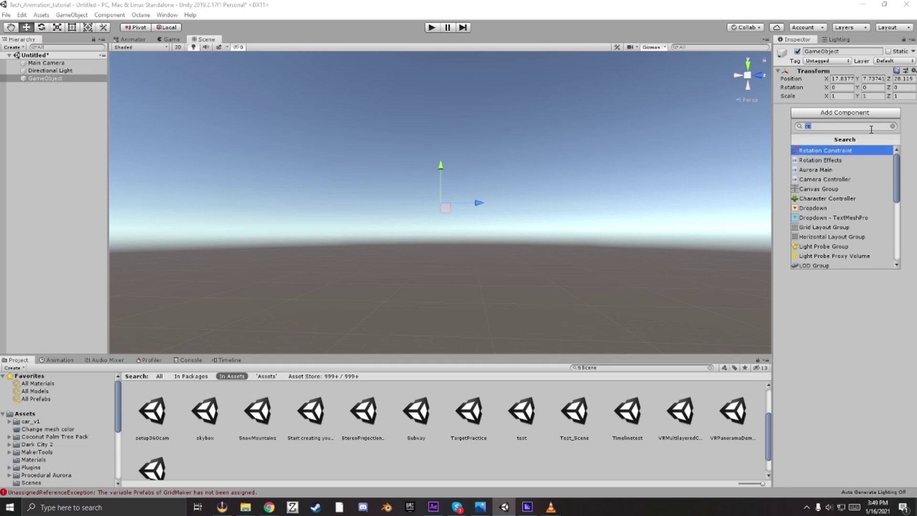
Step: Add a Grid Maker component to the GameObject and set its Prefabs size to 1
key(BackSpace)
text(grid)
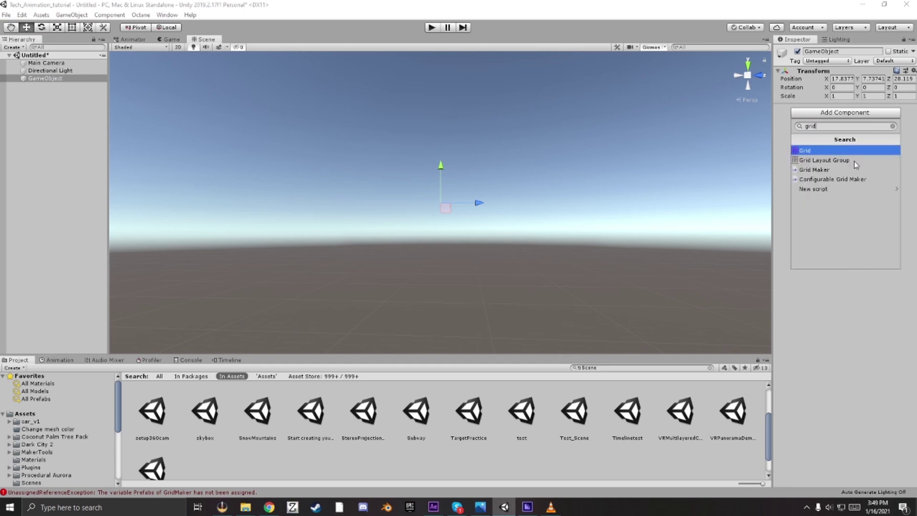
click(844, 170)
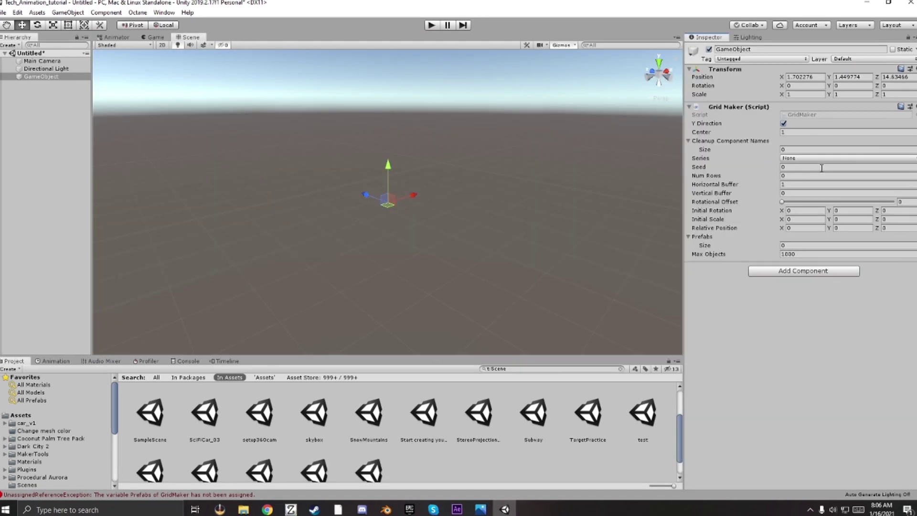
click(796, 246)
key(Return)
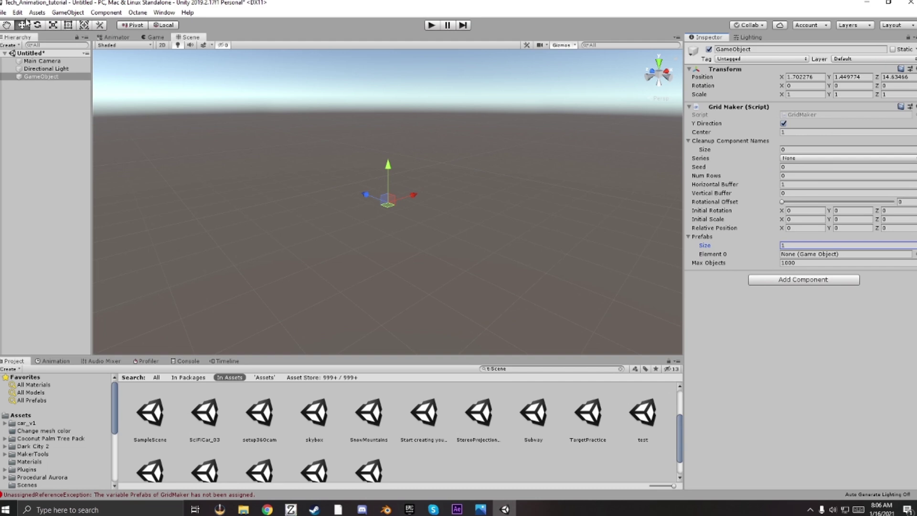
Step: Create a 3D cube and assign it as Element 0 of the GameObject's Grid Maker prefabs
click(67, 12)
mouse_move(89, 55)
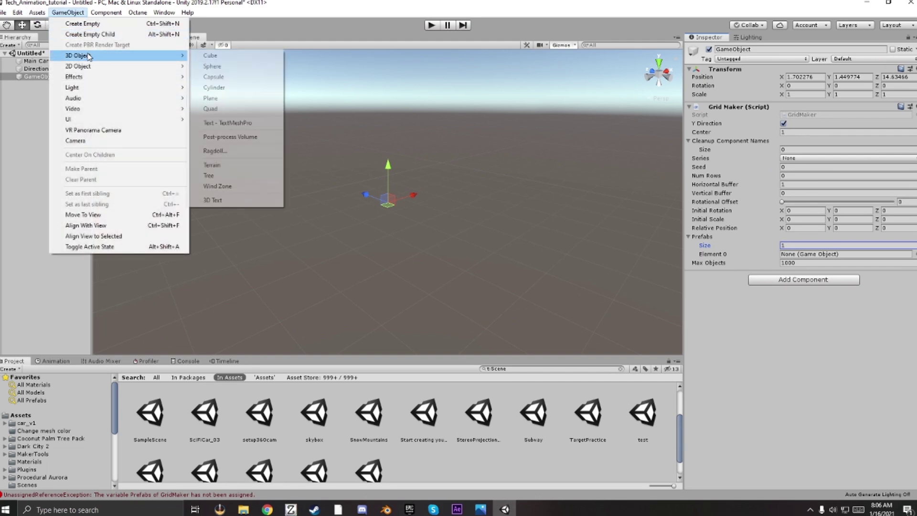
click(210, 56)
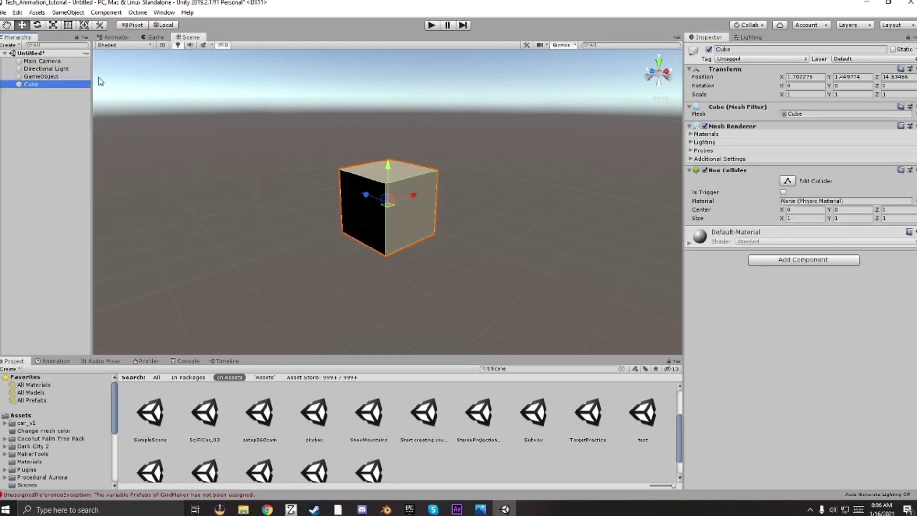
click(60, 78)
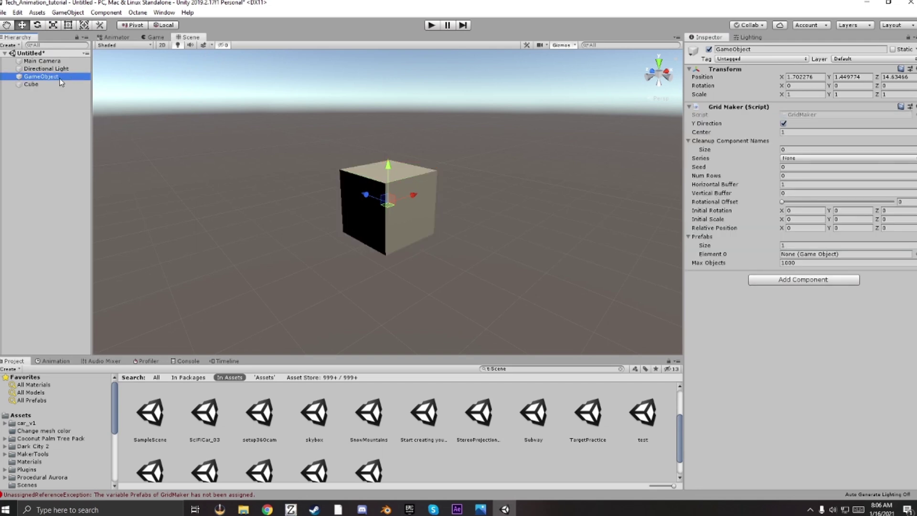
drag(53, 85, 786, 259)
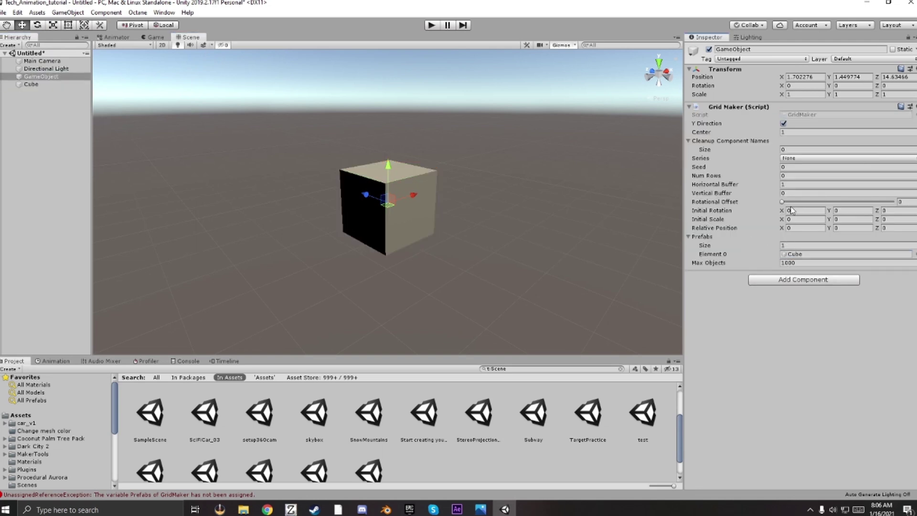
Step: Set the Grid Maker's Seed and Num Rows to 3
click(796, 168)
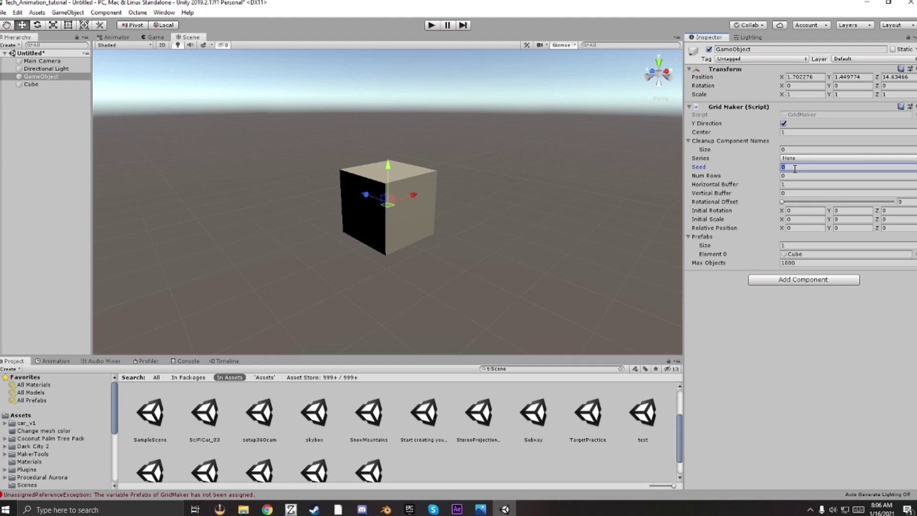
click(794, 176)
text(3)
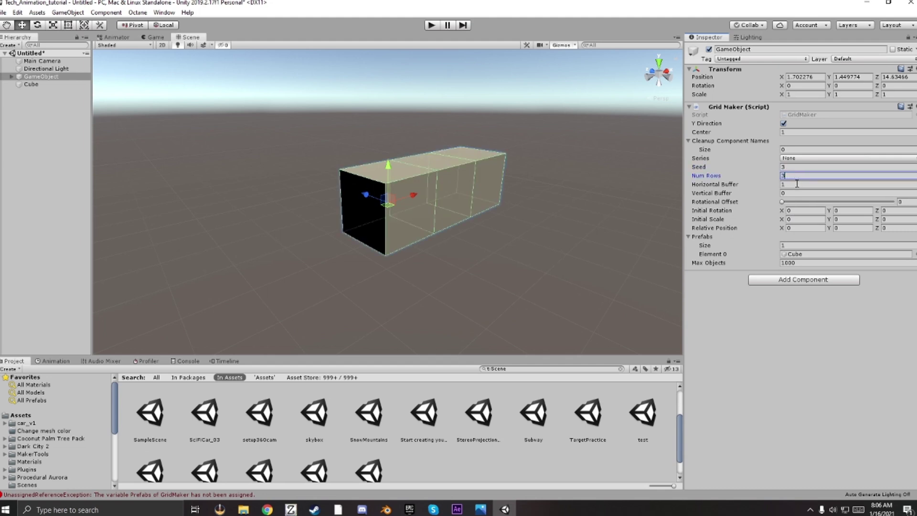
Step: Space out the grid with a Horizontal Buffer of 3 and a Vertical Buffer of about 4.21
click(797, 185)
text(3)
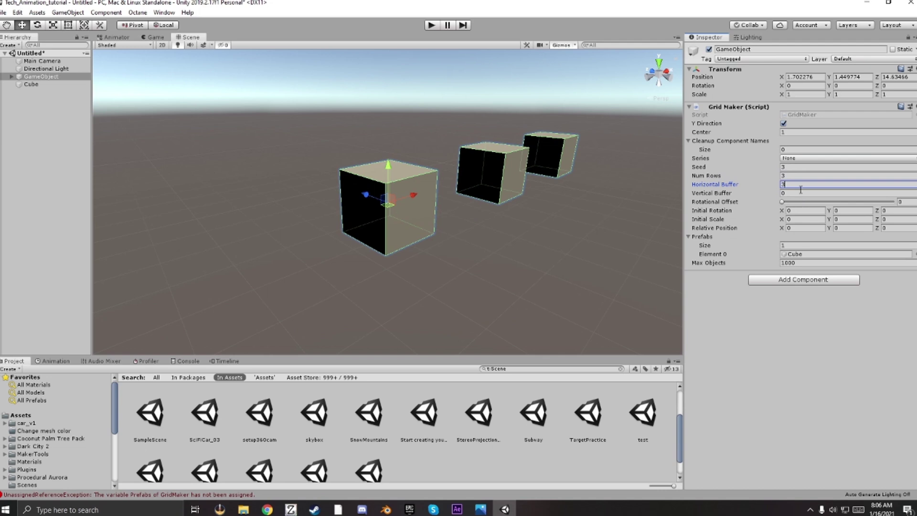
click(793, 193)
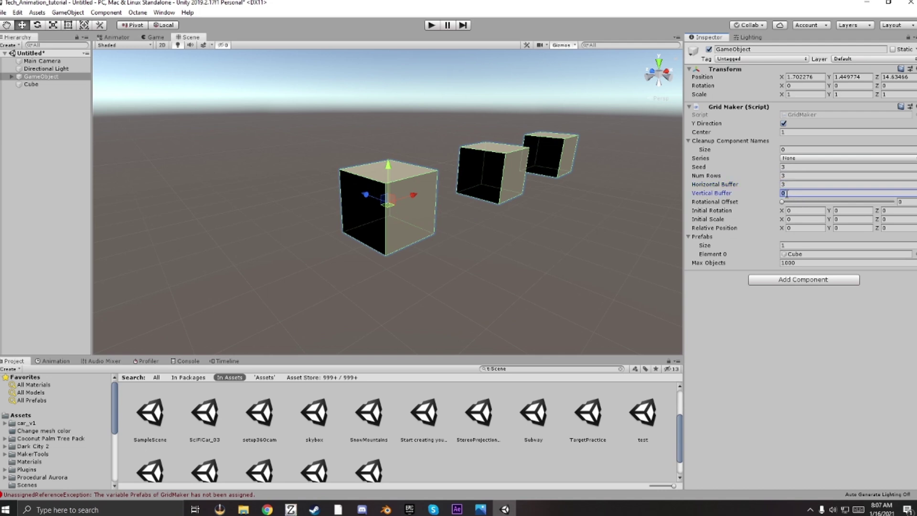
drag(777, 193, 852, 193)
right_drag(624, 196, 574, 211)
key(w)
key(s)
alt+drag(574, 211, 576, 216)
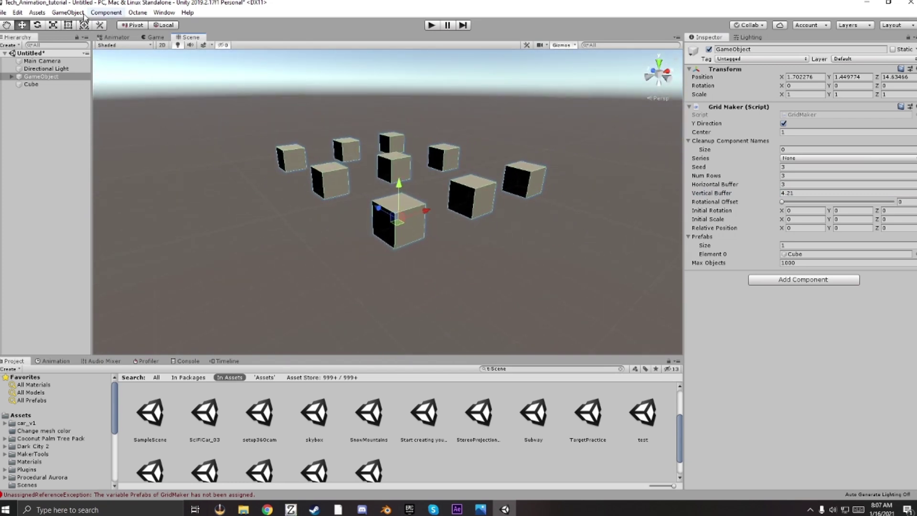
Step: Create a 3D capsule in the scene
click(68, 12)
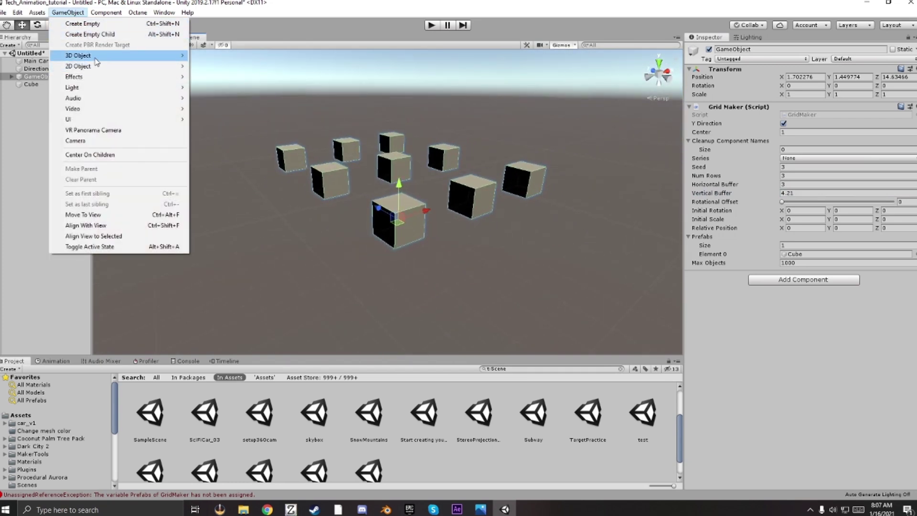
mouse_move(105, 56)
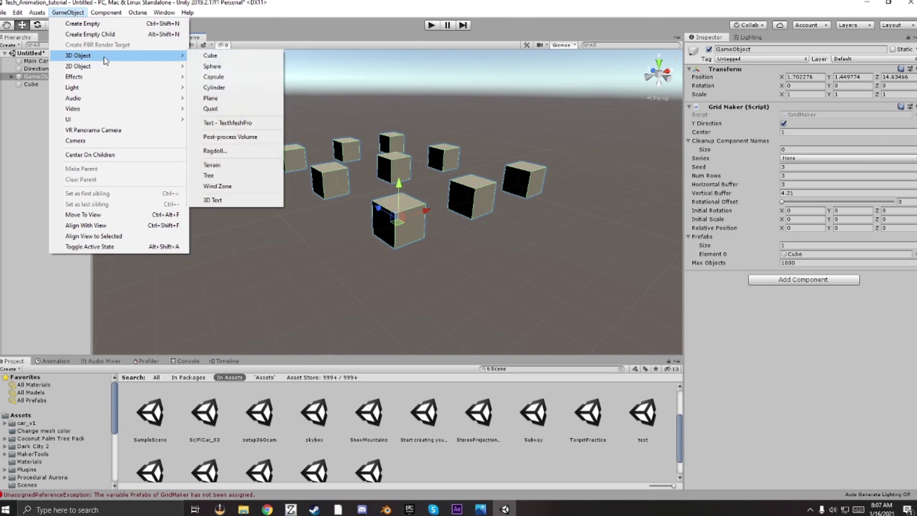
click(215, 77)
click(48, 84)
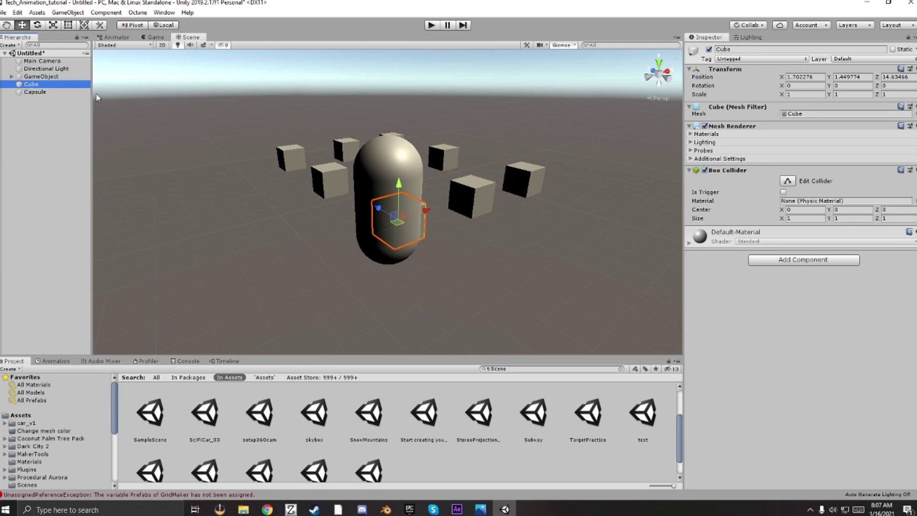
Step: Increase the GameObject's Grid Maker Prefabs size to 3 and assign the capsule as Element 1
click(58, 76)
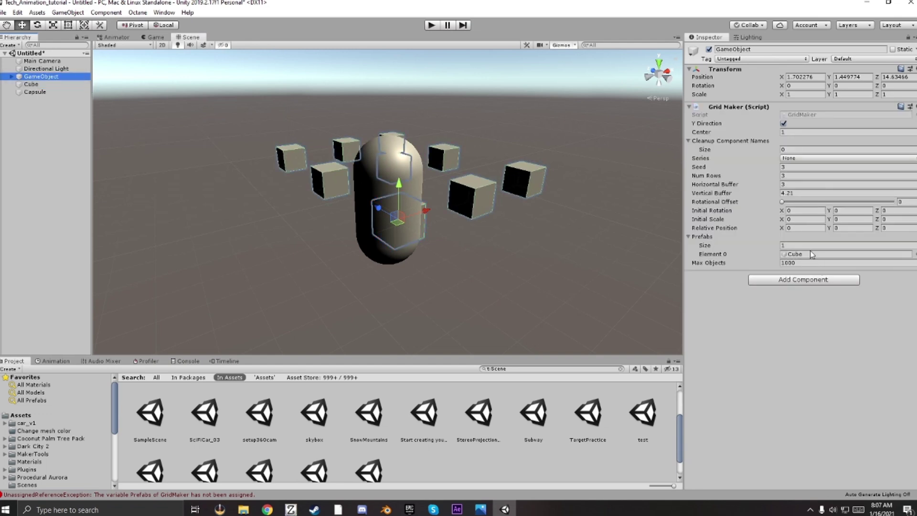
click(811, 247)
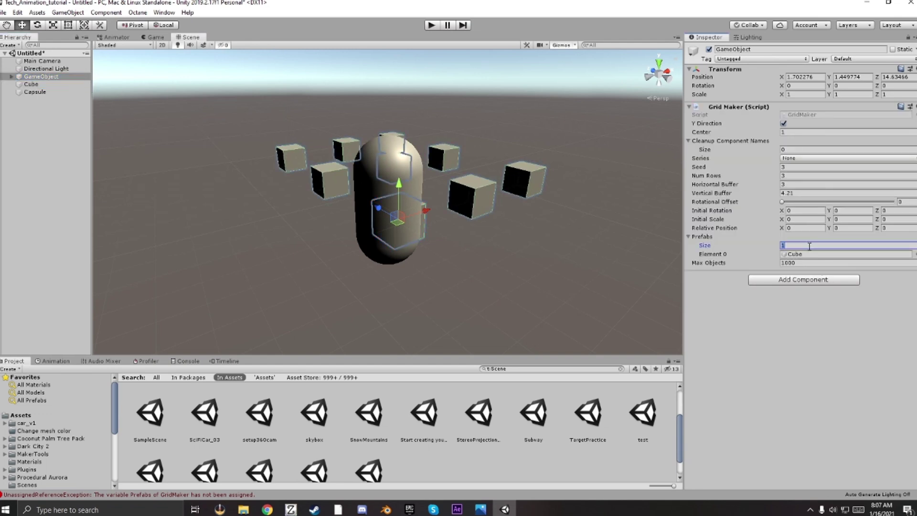
key(Return)
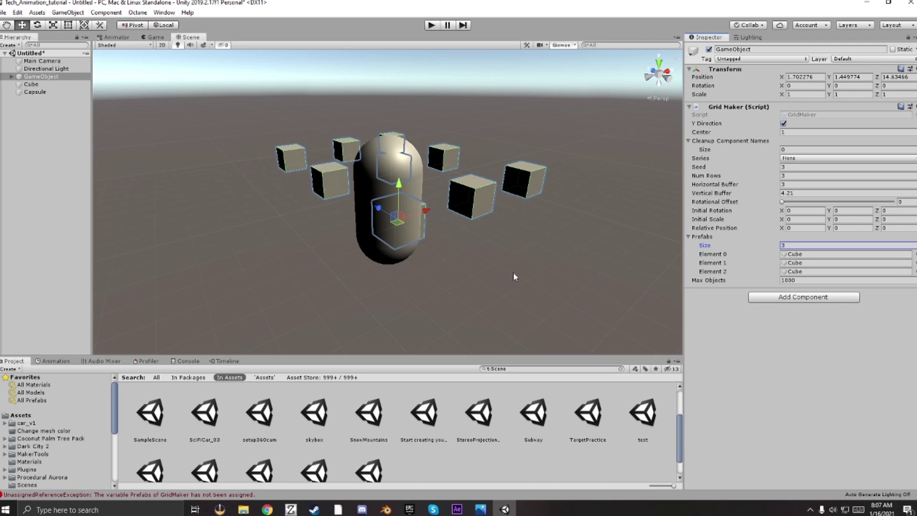
drag(42, 96, 801, 264)
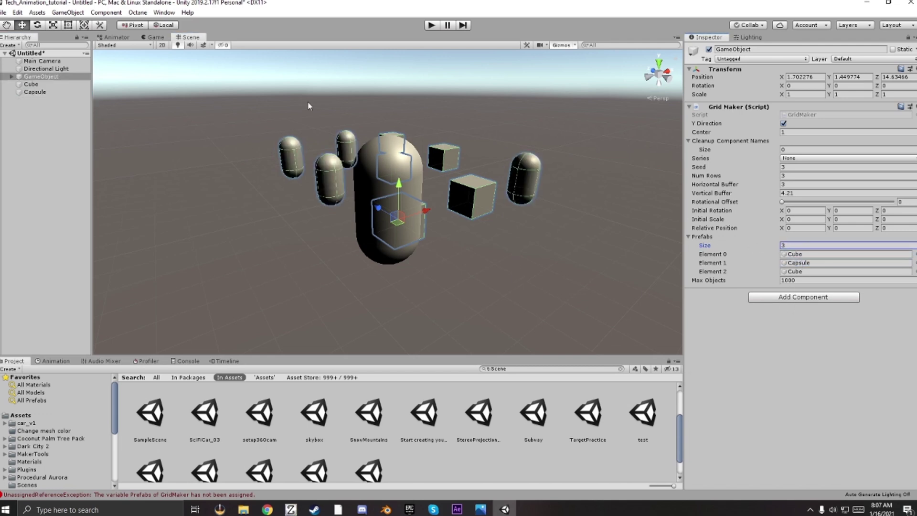
Step: Create a 3D sphere and assign it as Element 2 of the GameObject's Grid Maker prefabs
click(68, 13)
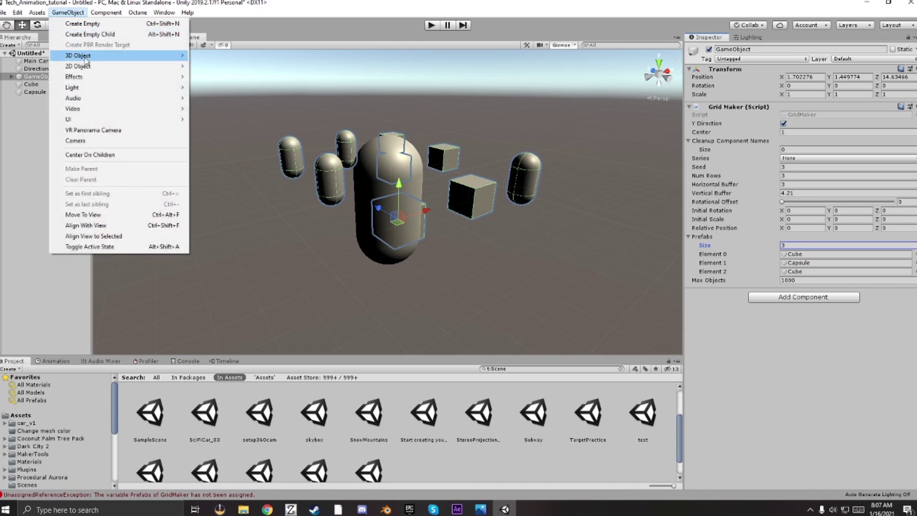
mouse_move(91, 55)
click(211, 66)
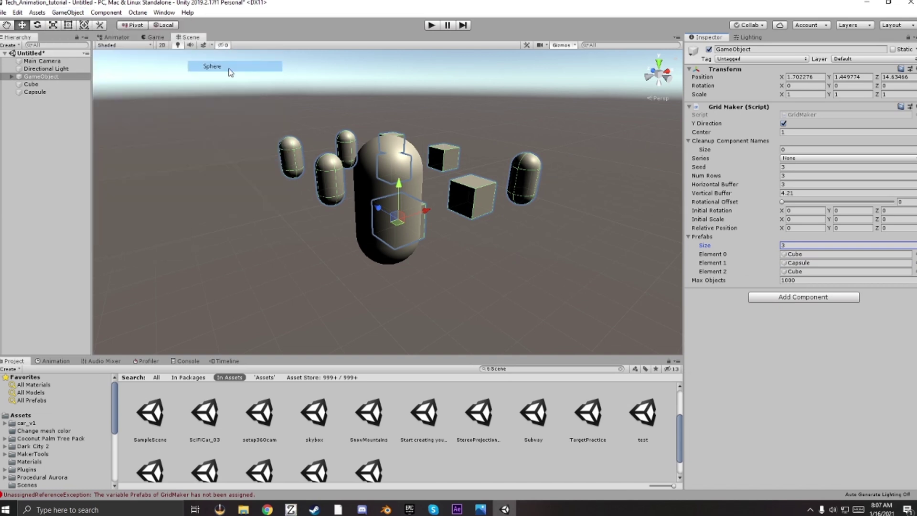
click(41, 76)
drag(50, 99, 799, 272)
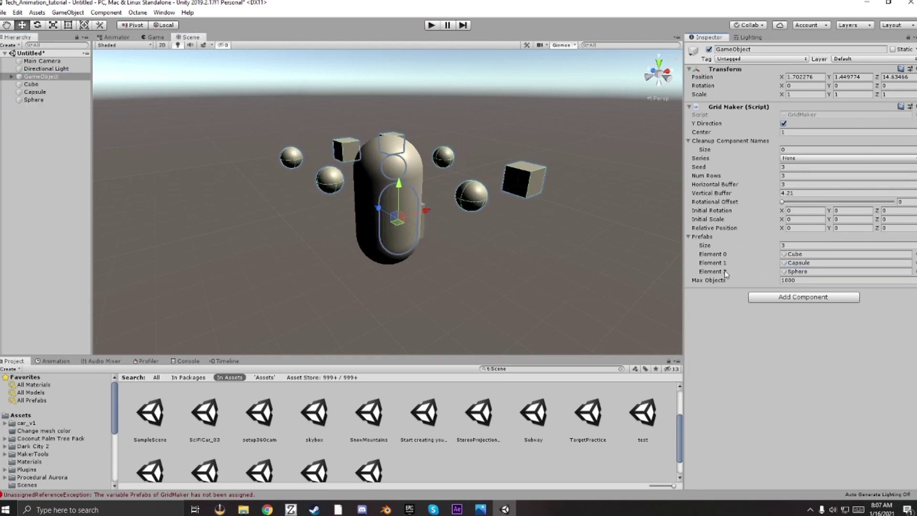
Step: Move the source cube away from the grid along the X axis to about -3.96
alt+drag(543, 226, 50, 188)
click(307, 216)
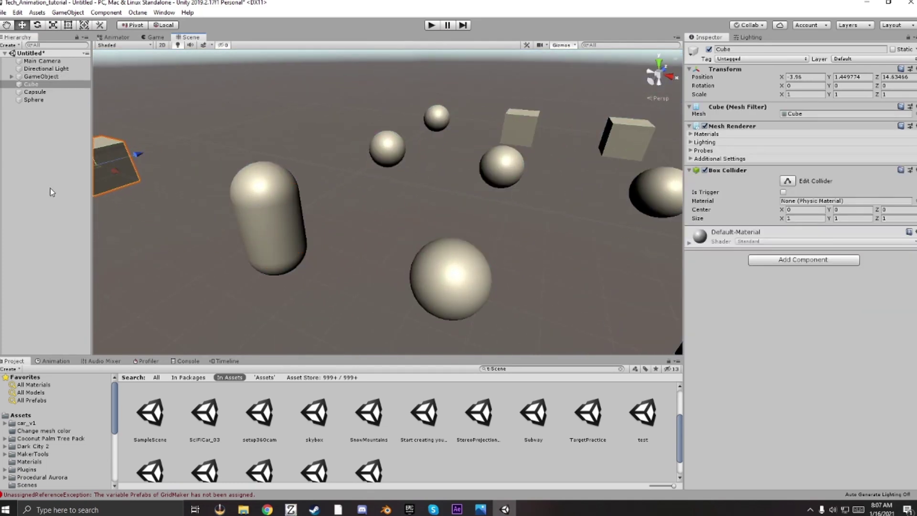
alt+drag(382, 246, 441, 190)
scroll(440, 189, down, 5)
Step: Set the GameObject's Grid Maker Num Rows and Seed to 10 and its Horizontal Buffer to about 3.06
click(43, 77)
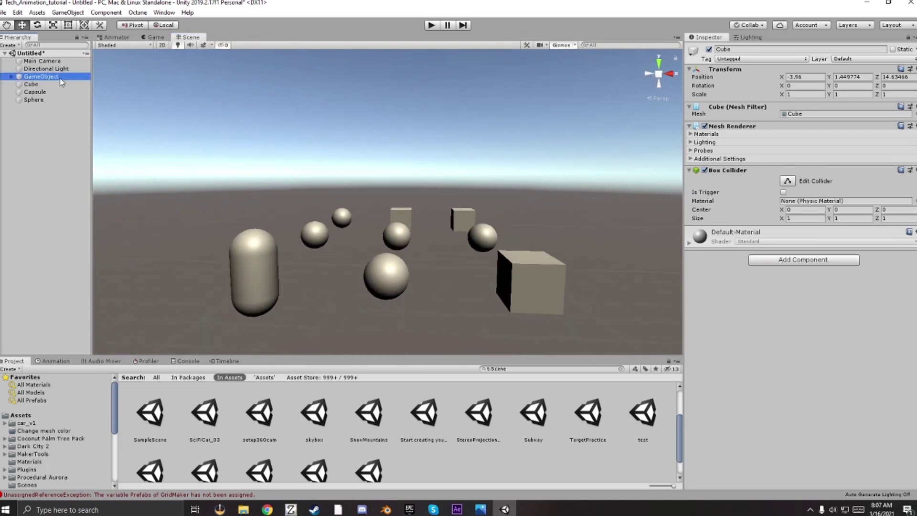
drag(784, 202, 782, 205)
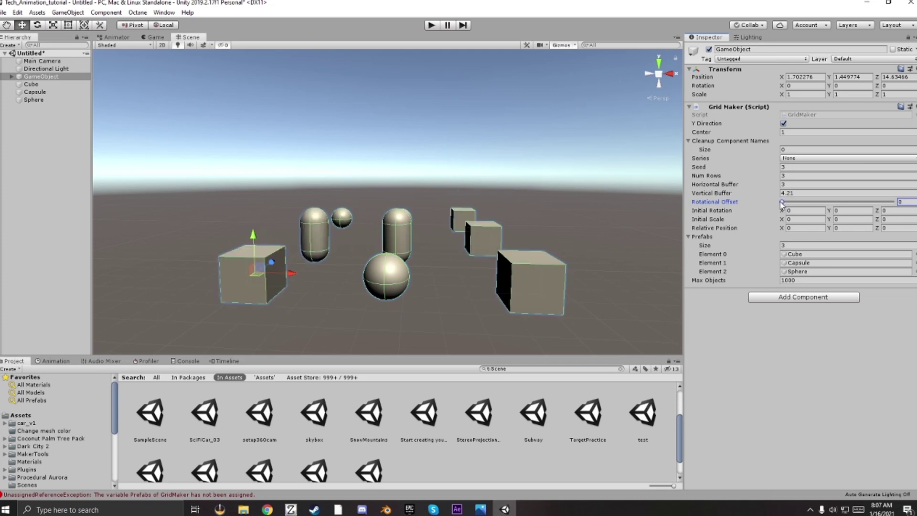
click(783, 176)
text(10)
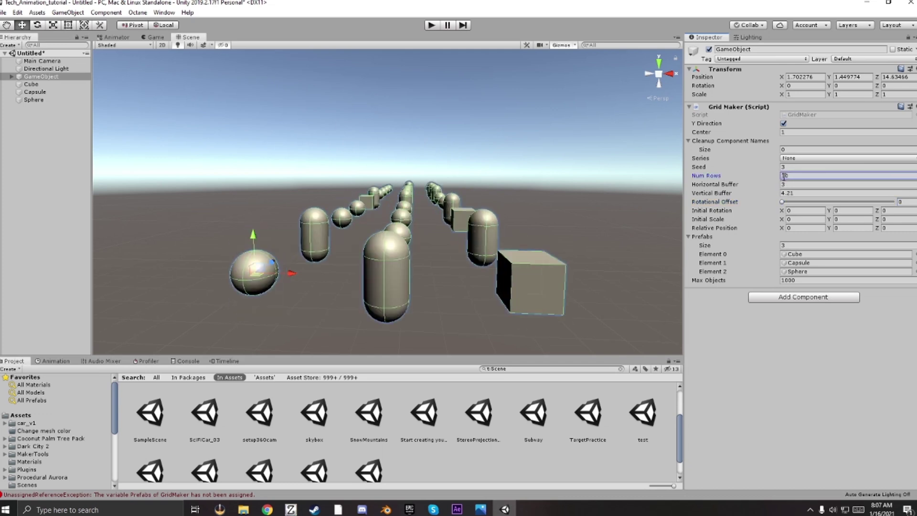
click(781, 168)
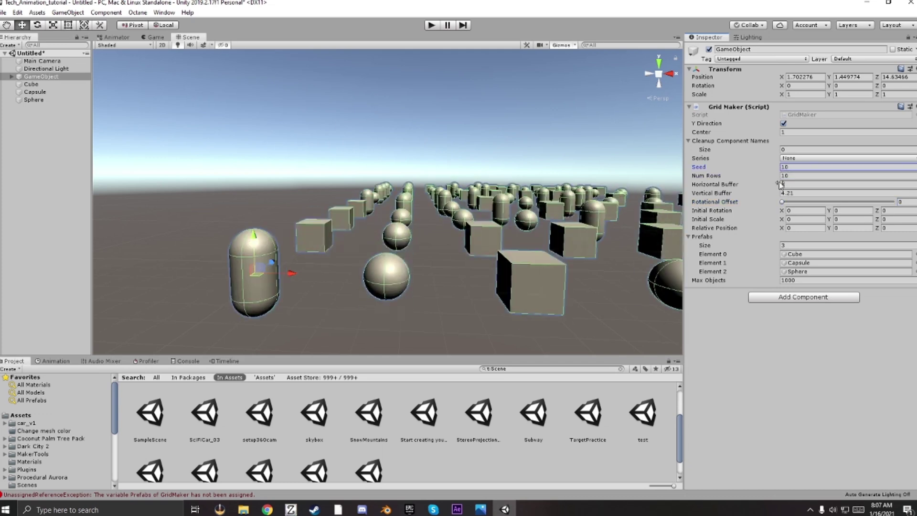
drag(781, 184, 784, 186)
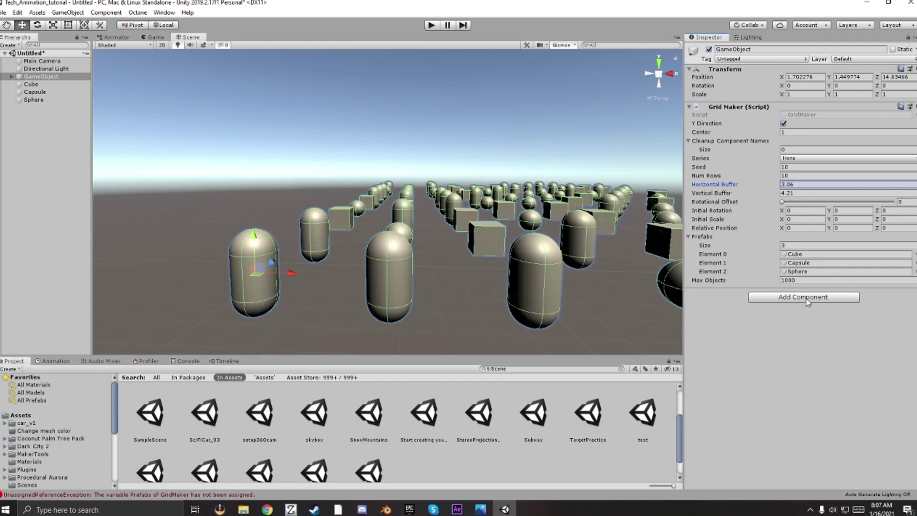
right_drag(668, 301, 747, 301)
key(s)
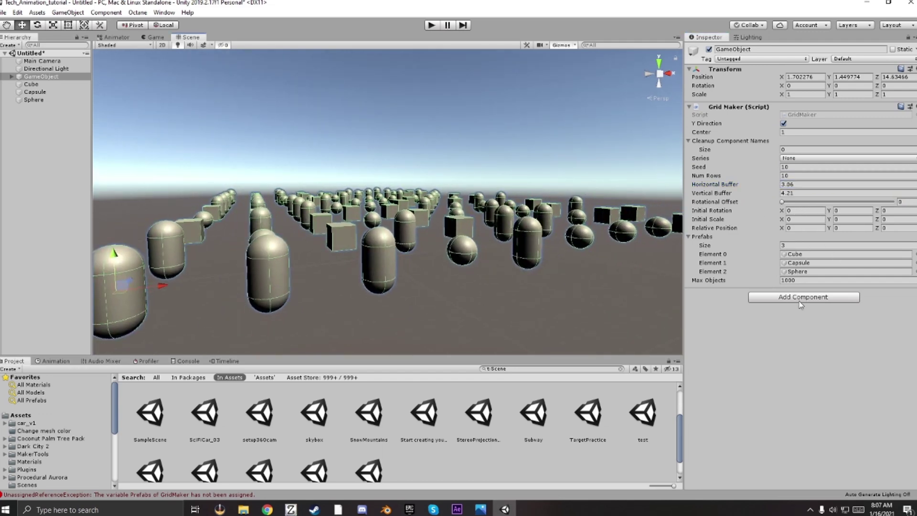
Step: Add a Rotation Effects component to the GameObject holding the grid
click(802, 298)
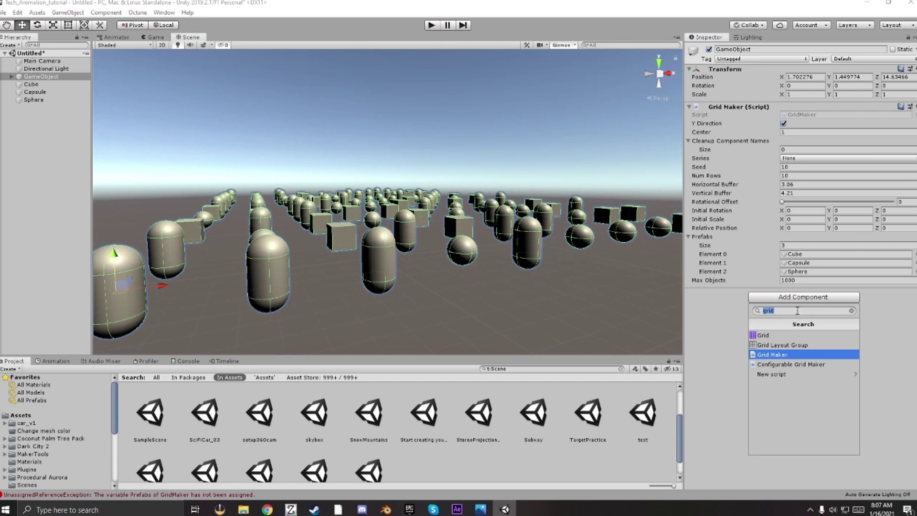
text(ro)
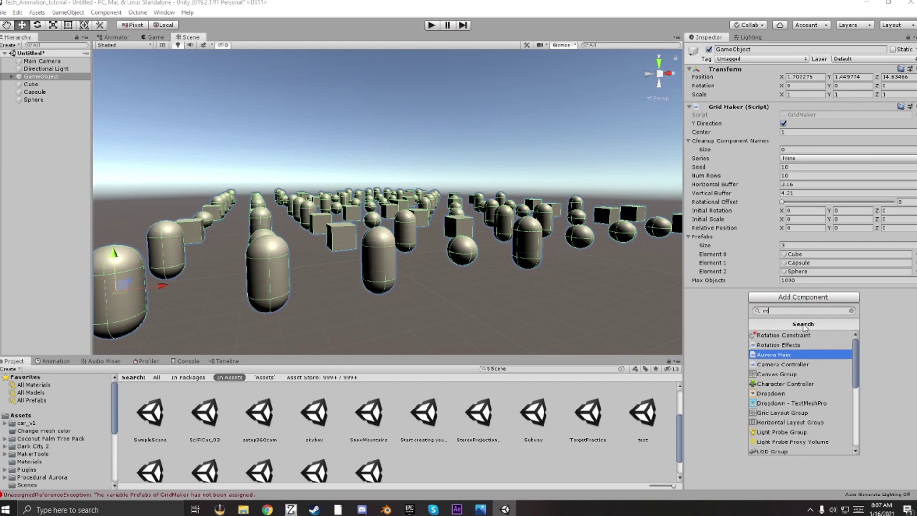
click(797, 345)
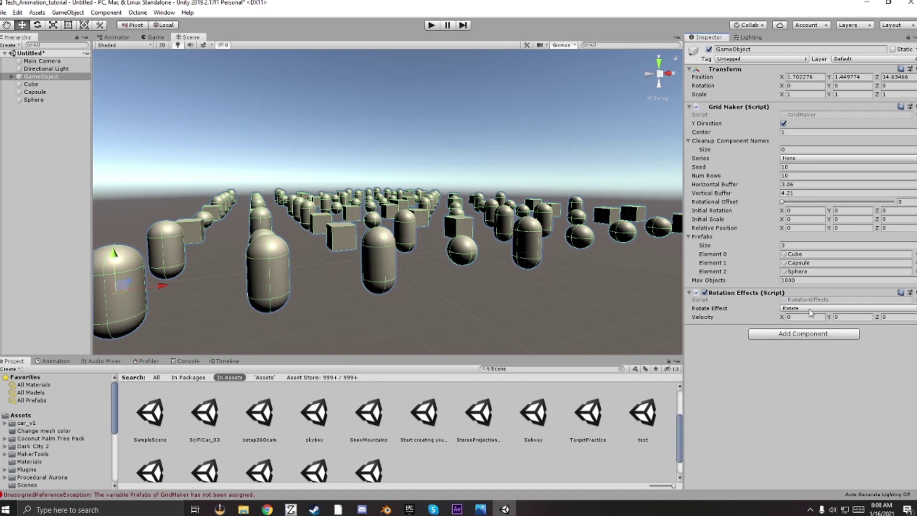
Step: Set the Rotation Effects component's Rotate Effect to Whirl and its Y velocity to 1
click(810, 313)
click(810, 329)
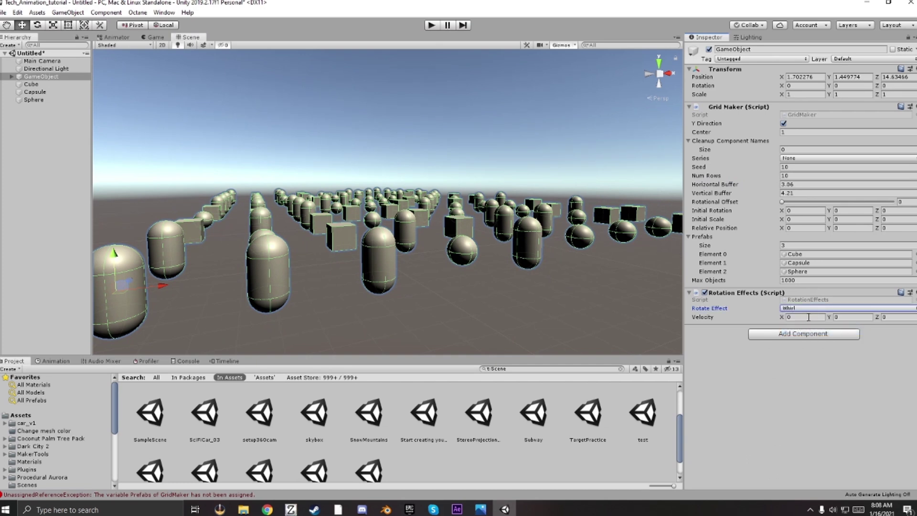
click(838, 318)
text(1)
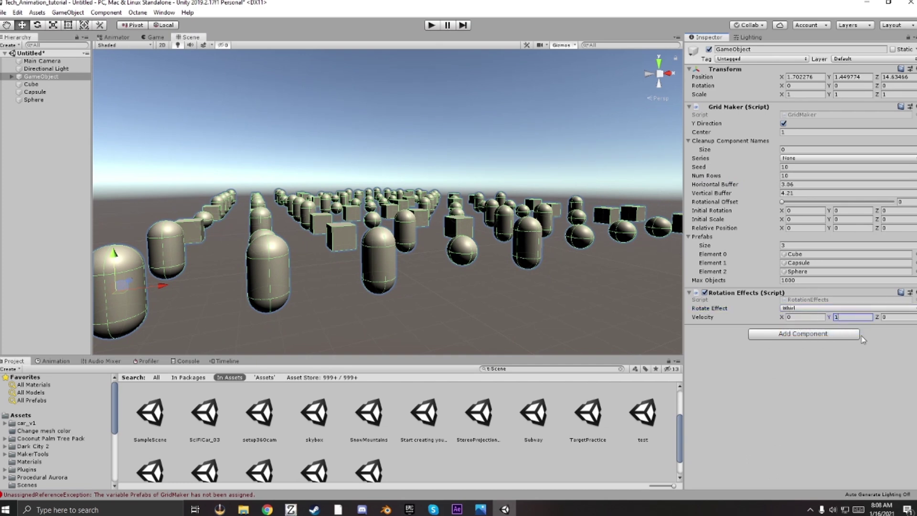
mouse_move(593, 277)
right_down()
mouse_move(567, 282)
mouse_move(583, 286)
right_up()
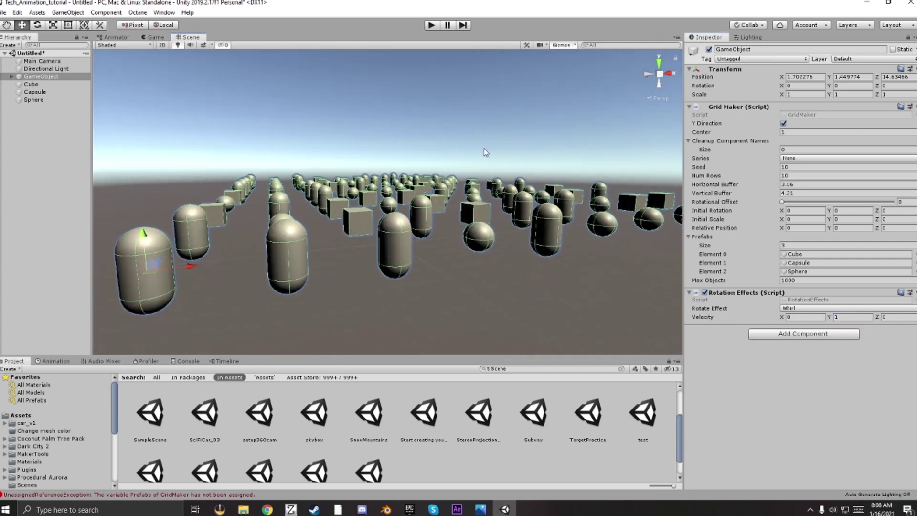
Step: Play the scene, watch the whirling grid in the Scene view and set the Rotation Effects X velocity to 1
click(432, 25)
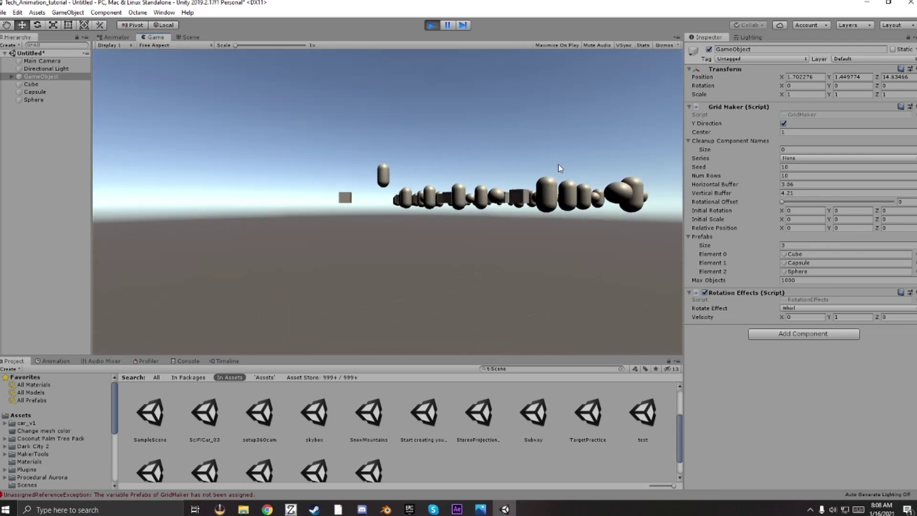
click(190, 37)
right_drag(362, 181, 190, 167)
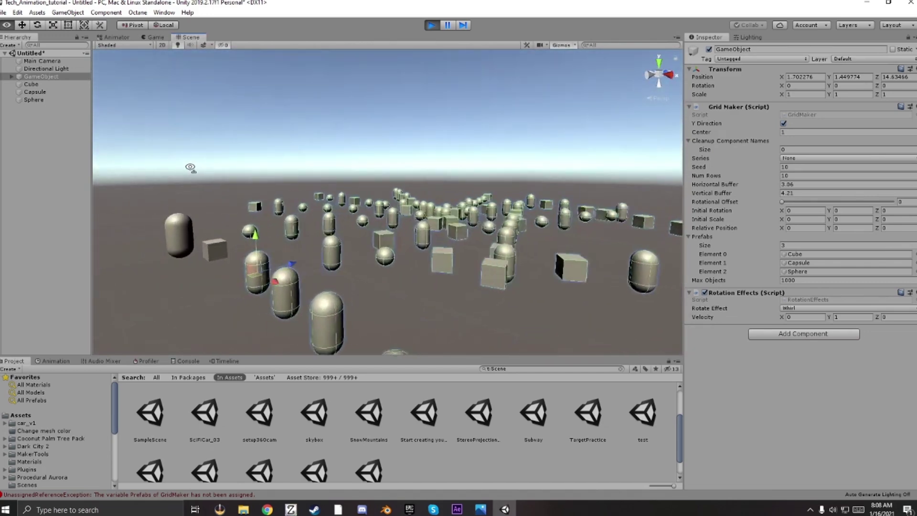
click(794, 317)
text(1)
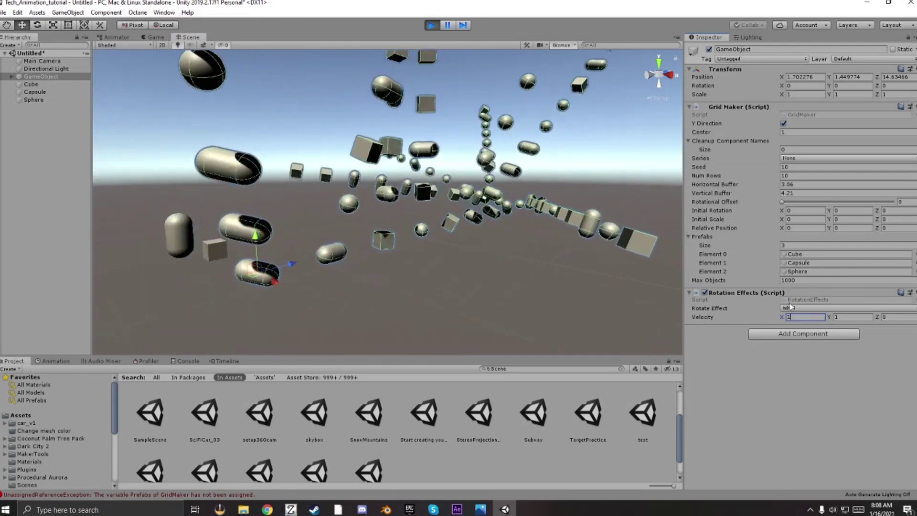
drag(684, 258, 775, 255)
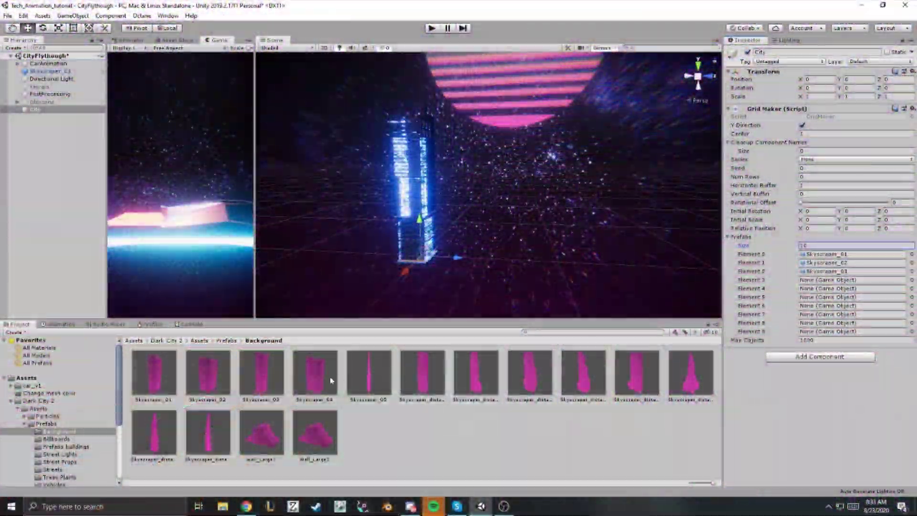
Step: Assign Skyscraper_04, Skyscraper_05 and Skyscraper_distance_1, _2, _3, _6 and _4 to Elements 3 through 9 of the City's Grid Maker prefabs
drag(315, 373, 825, 284)
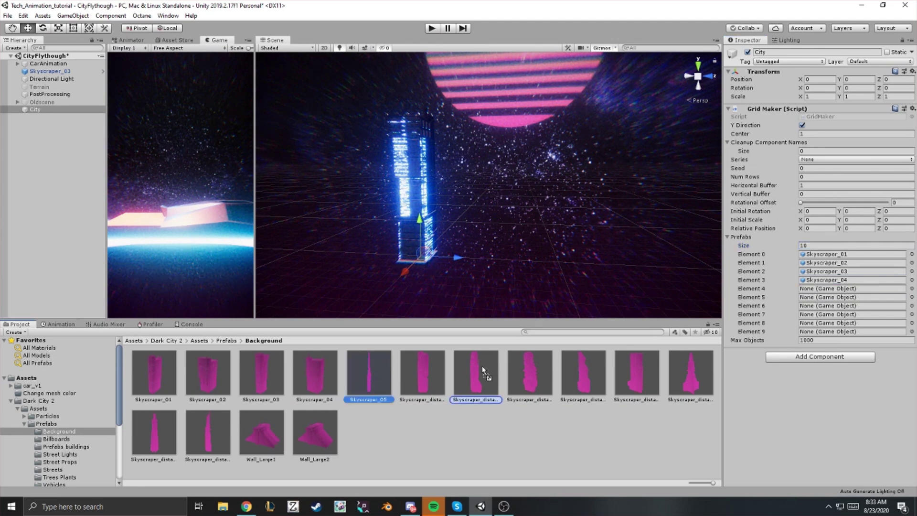
drag(369, 372, 853, 288)
drag(423, 377, 838, 301)
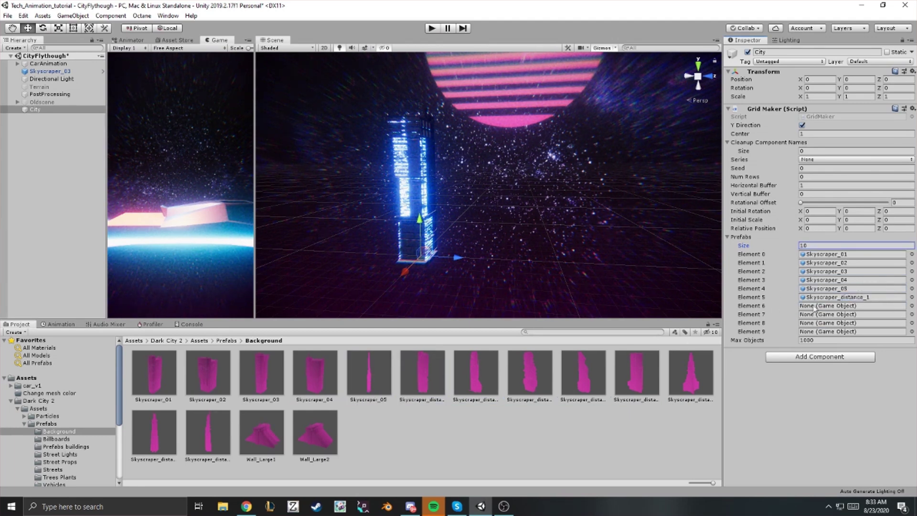
drag(495, 387, 838, 306)
drag(529, 372, 848, 316)
drag(647, 394, 824, 323)
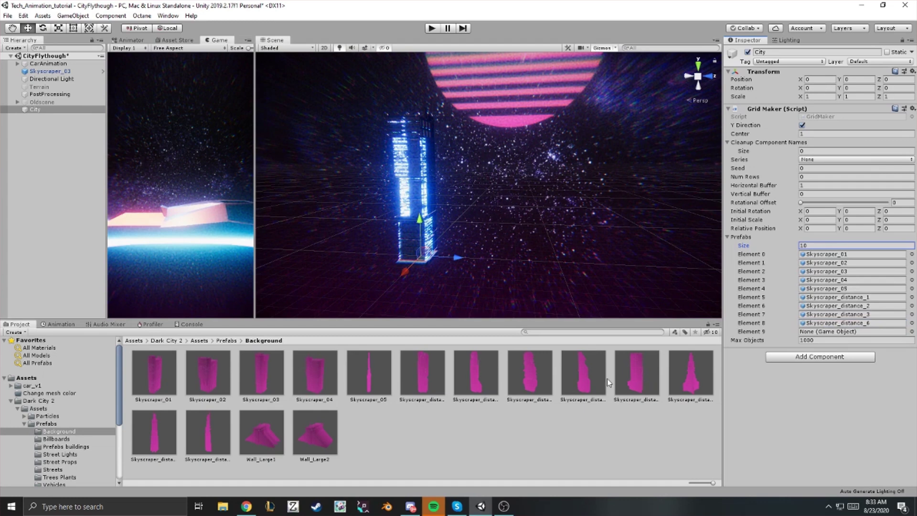
drag(588, 380, 827, 333)
Step: Set the City's Grid Maker Seed and Num Rows to 5 each
click(820, 169)
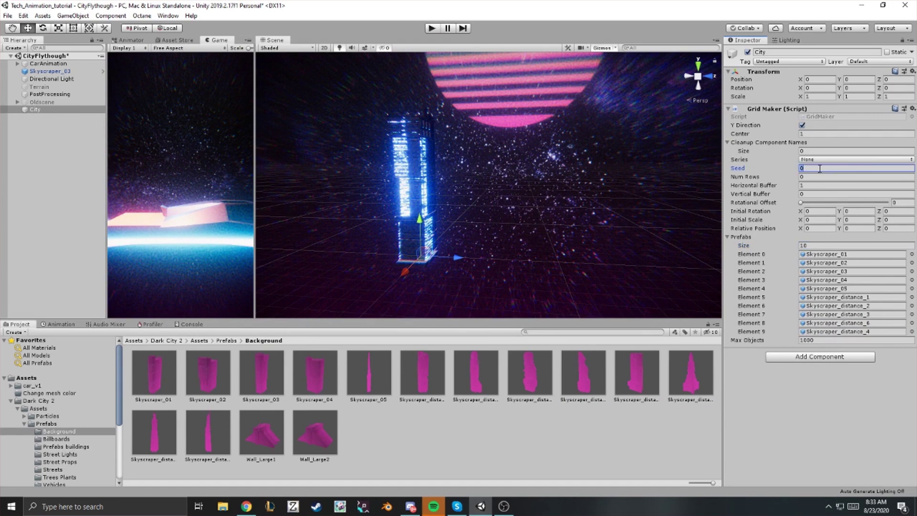
text(5)
click(823, 176)
text(5)
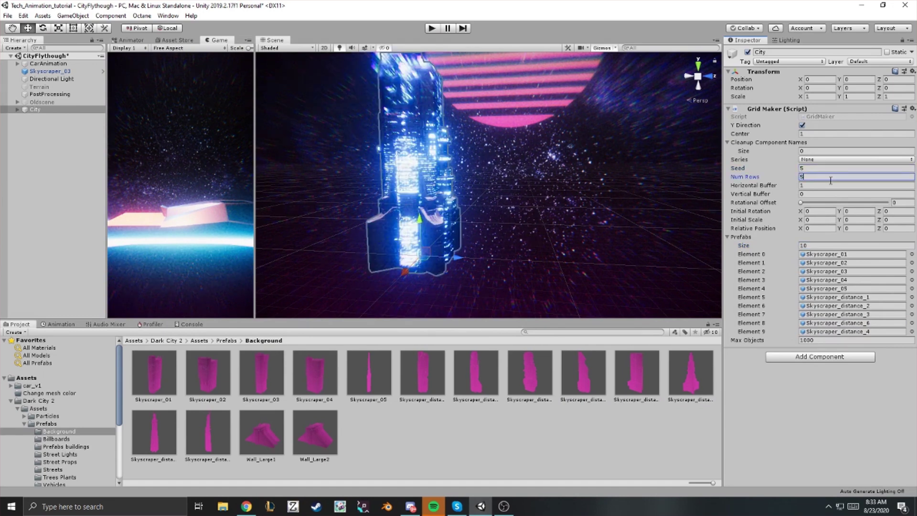
Step: Spread the skyscrapers apart by raising the City's Grid Maker Horizontal Buffer to about 89.84
scroll(546, 153, down, 8)
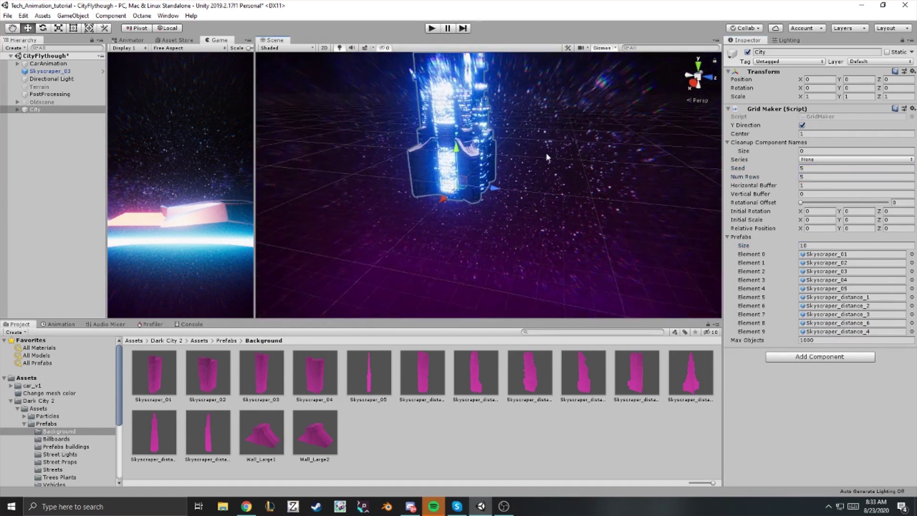
right_drag(533, 140, 459, 122)
key(d)
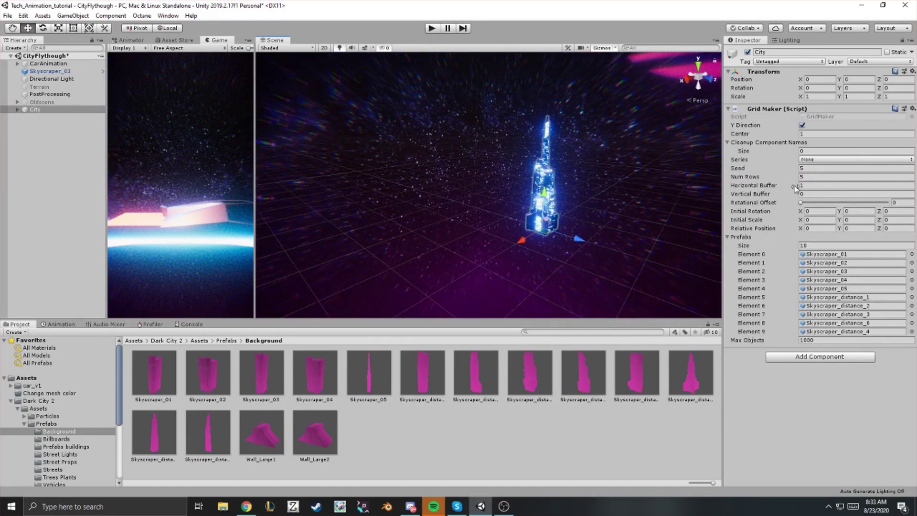
drag(796, 187, 444, 223)
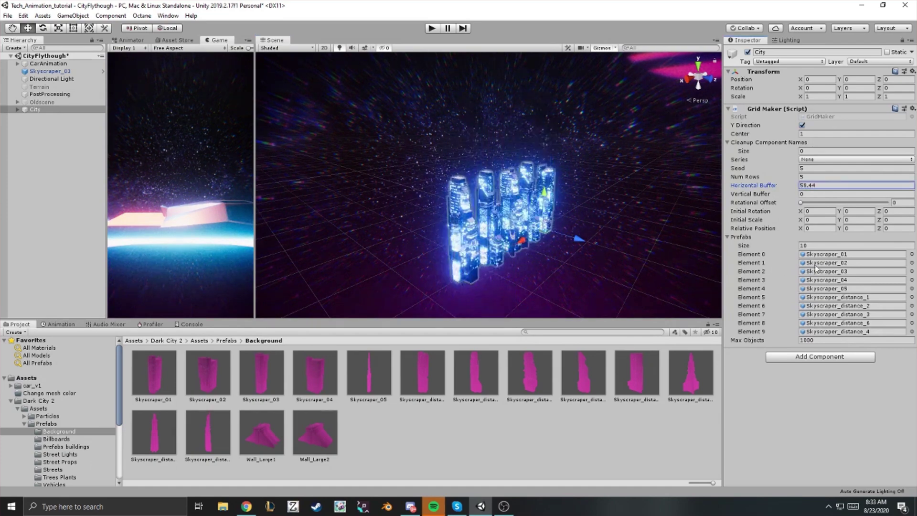
drag(815, 268, 84, 296)
drag(752, 193, 163, 224)
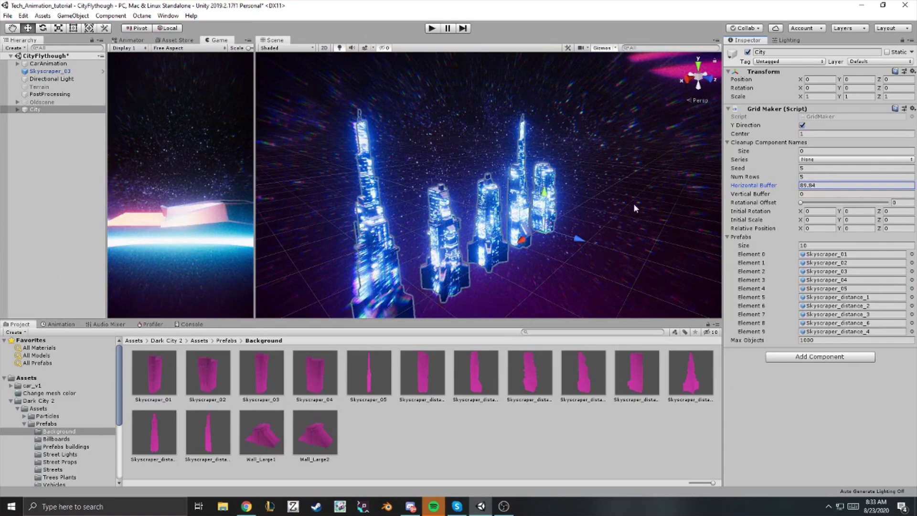
Step: Try adjusting the Rotational Offset and toggling Y Direction on the City's Grid Maker
right_drag(601, 188, 646, 203)
drag(801, 203, 799, 207)
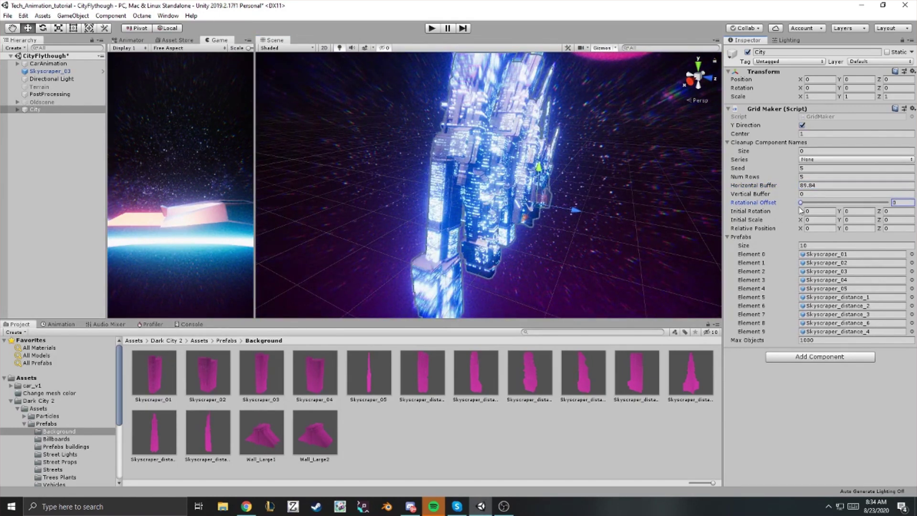
click(802, 125)
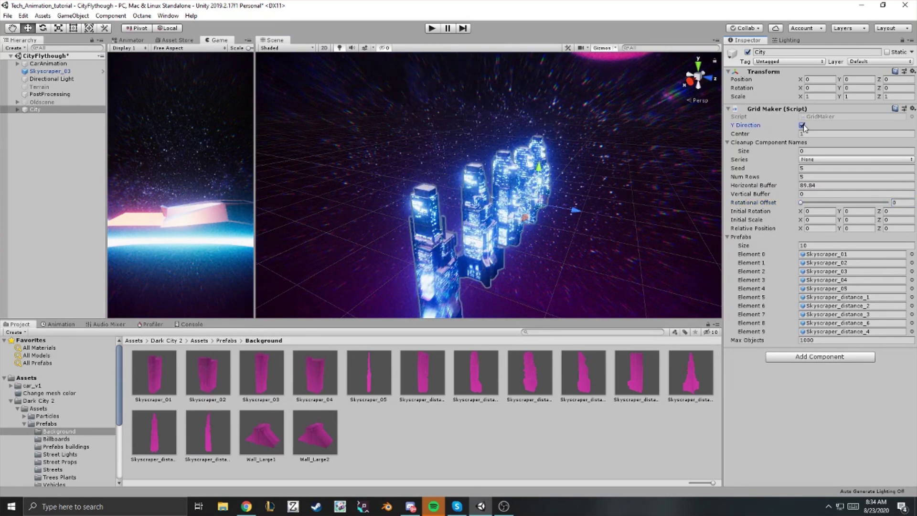
right_drag(568, 178, 578, 198)
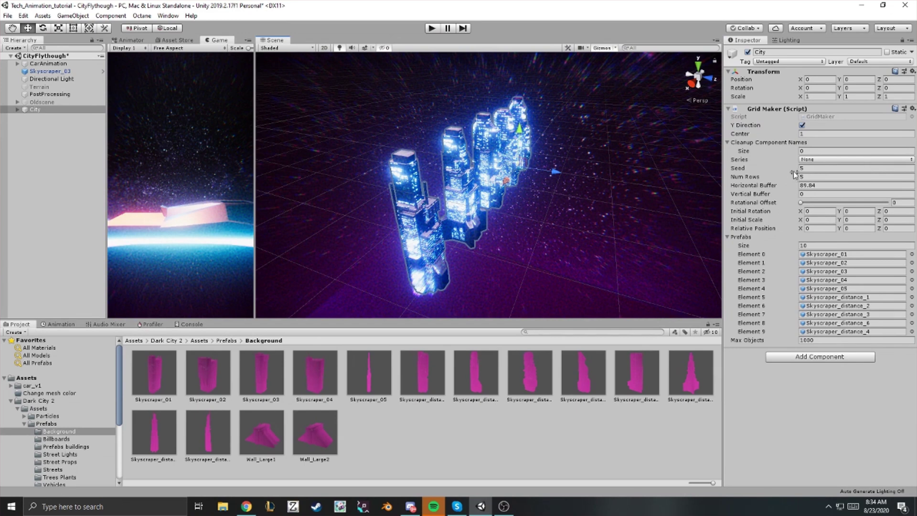
Step: Set the City's Grid Maker Series to Progressive and its Cleanup Component Names size to 2
click(814, 160)
click(821, 180)
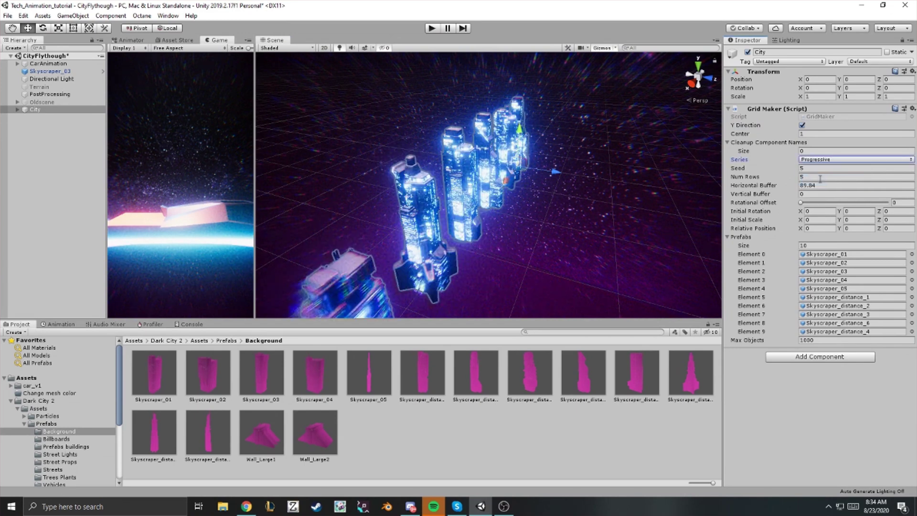
click(819, 150)
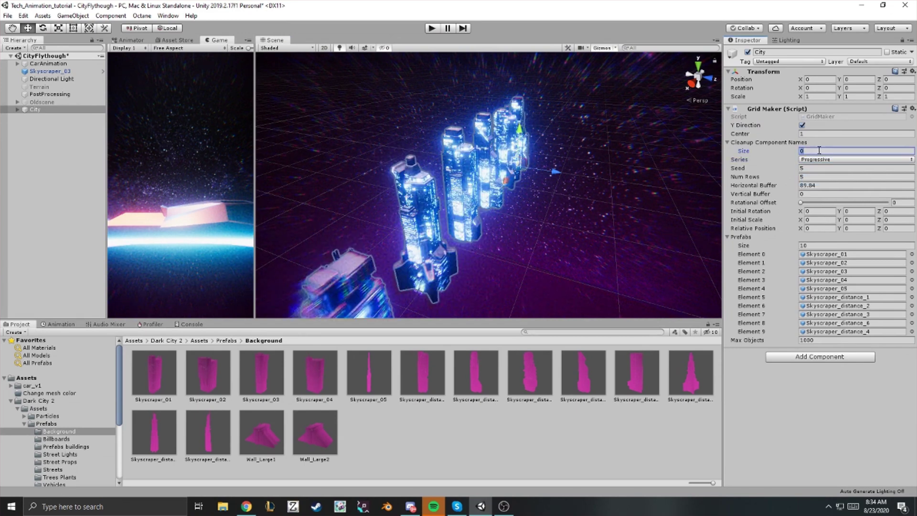
text(2)
key(Return)
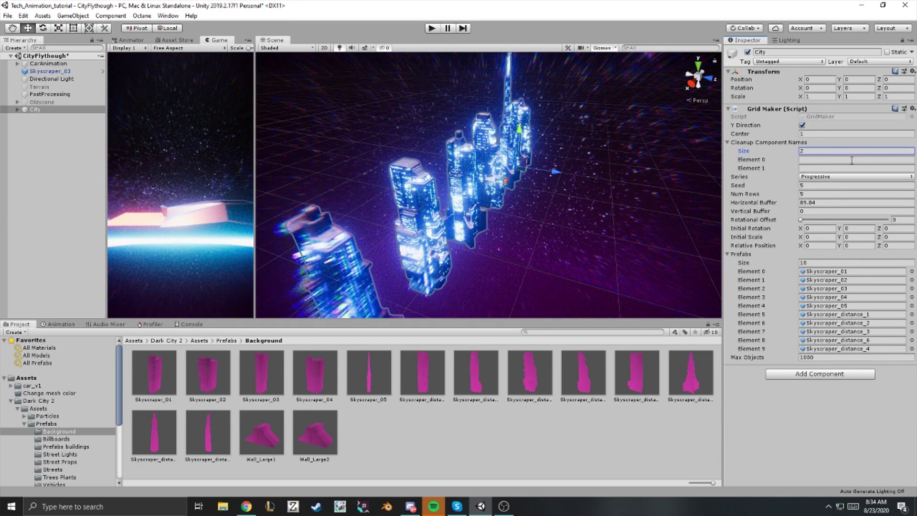
Step: Widen the spacing between the skyscraper rows by raising the City's Vertical Buffer to about 176.8
right_drag(640, 200, 454, 198)
scroll(495, 273, up, 8)
scroll(543, 180, down, 6)
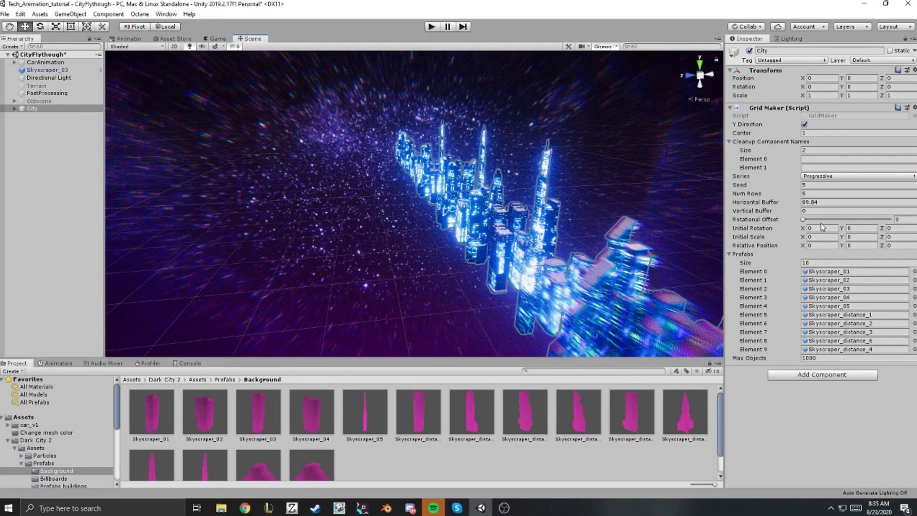
drag(801, 215, 229, 300)
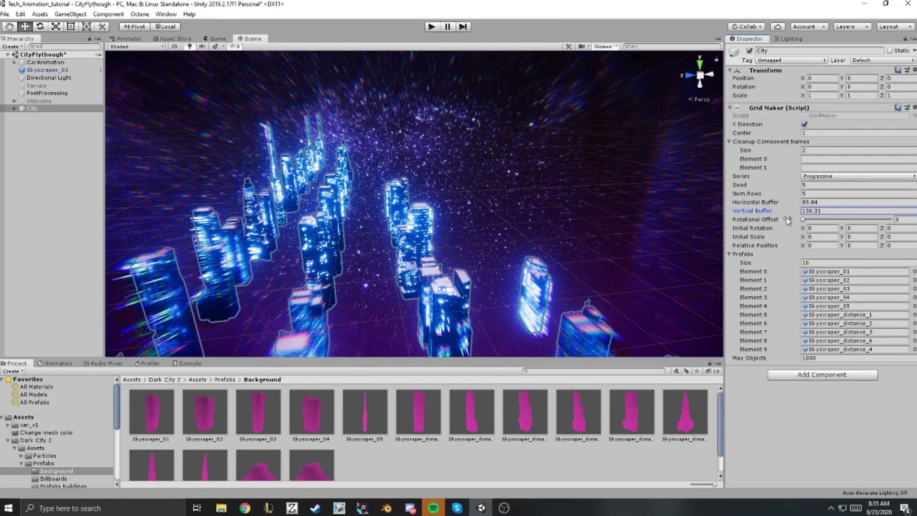
drag(786, 217, 465, 312)
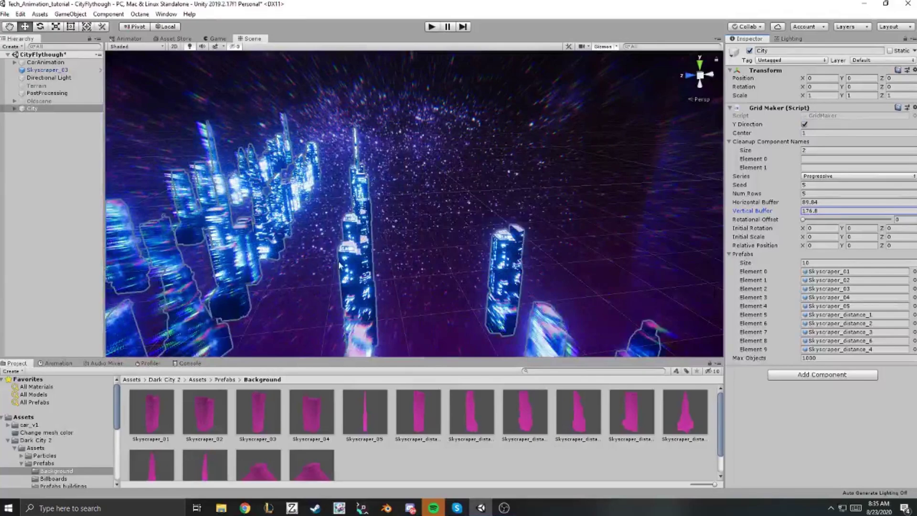
Step: Enlarge the skyscraper grid by setting the City's Grid Maker Seed and Num Rows to 10 each
right_drag(339, 265, 221, 269)
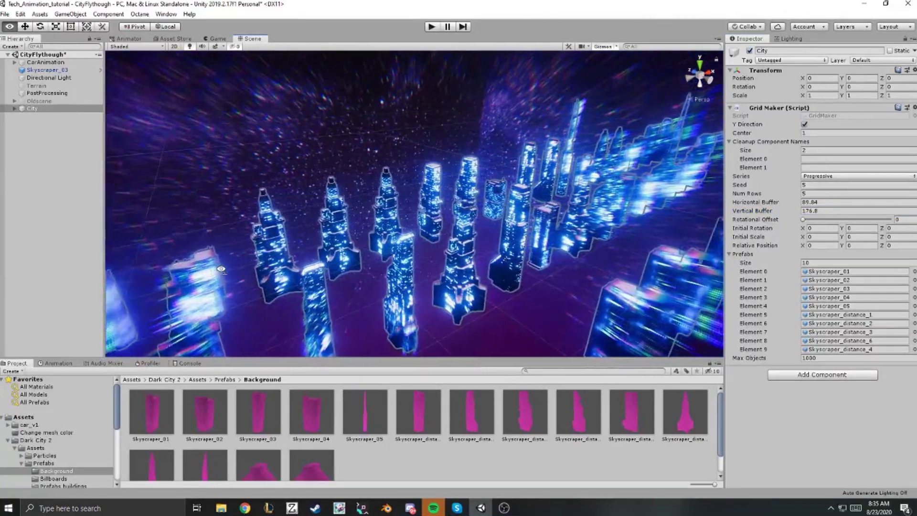
alt+drag(221, 268, 683, 262)
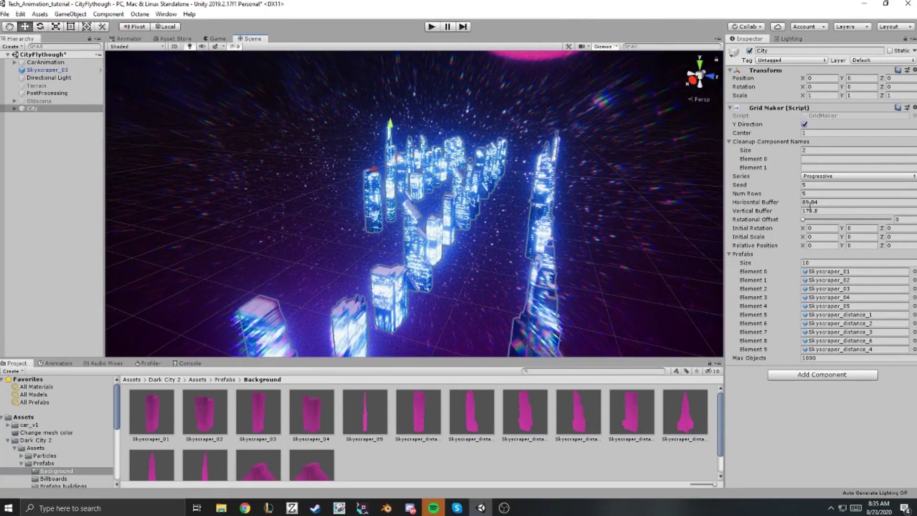
click(814, 186)
text(10)
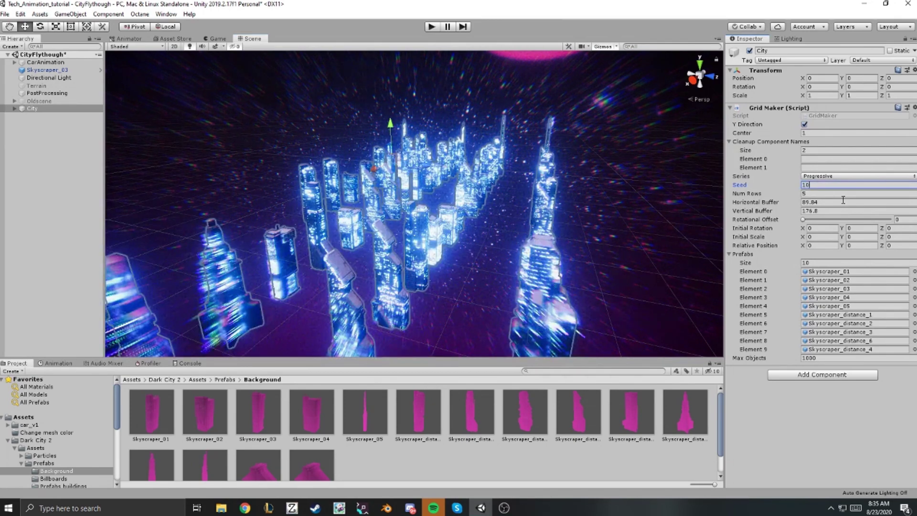
alt+drag(658, 216, 373, 246)
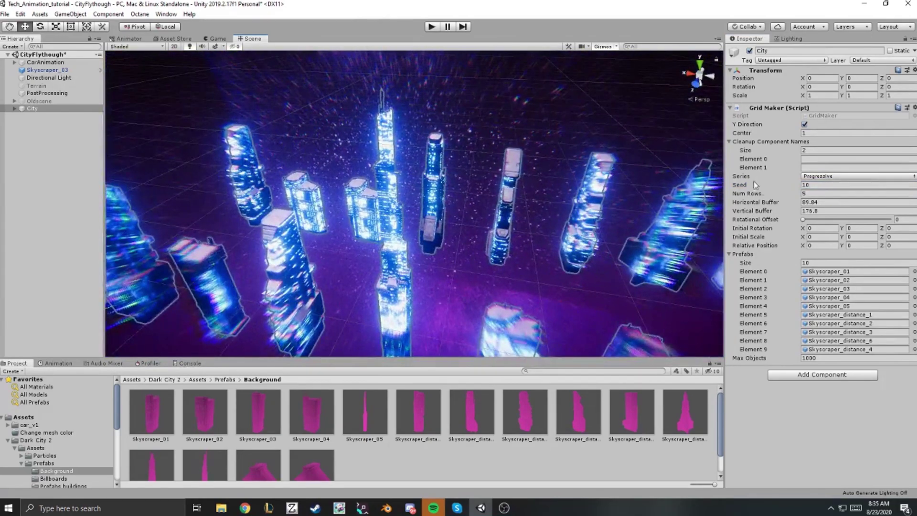
click(827, 193)
text(10)
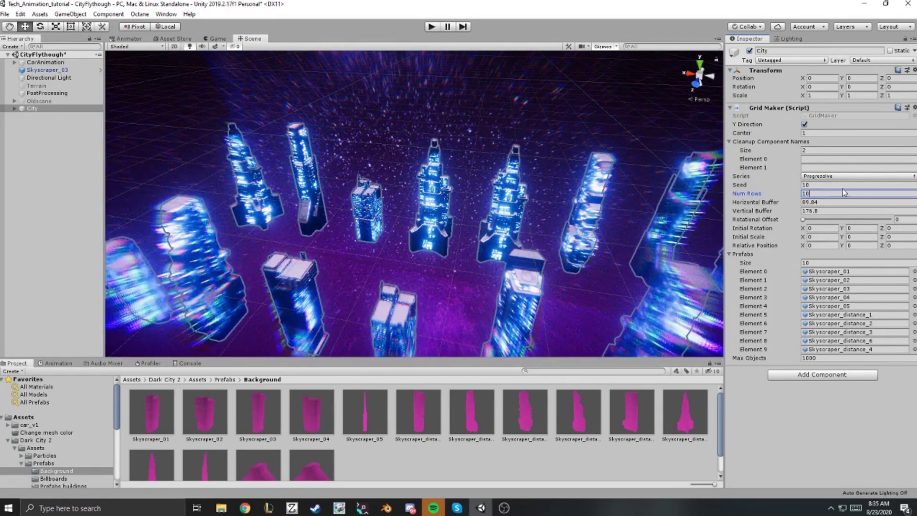
Step: Set the City's Randomizer Location Variation to 34 on both X and Z
alt+drag(435, 189, 835, 175)
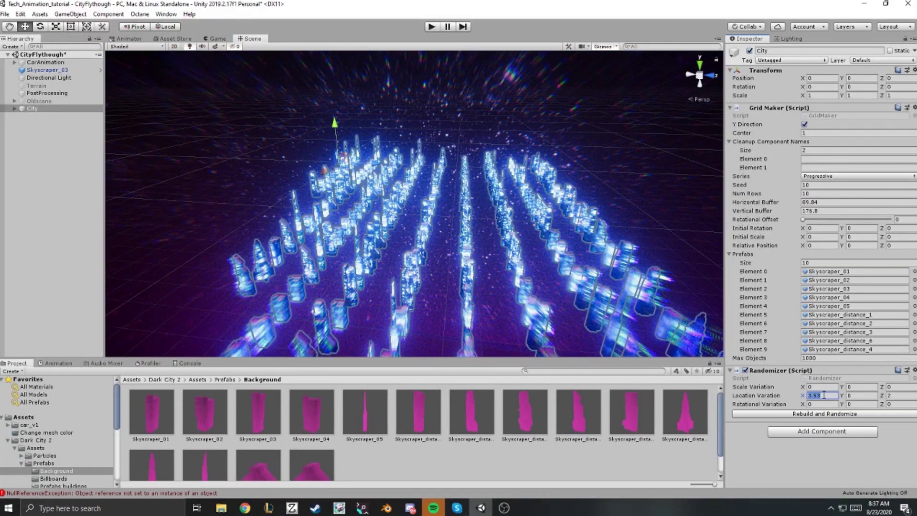
text(34)
click(894, 396)
text(3)
Step: Set the Randomizer's Rotational Variation to 3 on X and 56 on Z, and rebuild and randomize the city
click(832, 405)
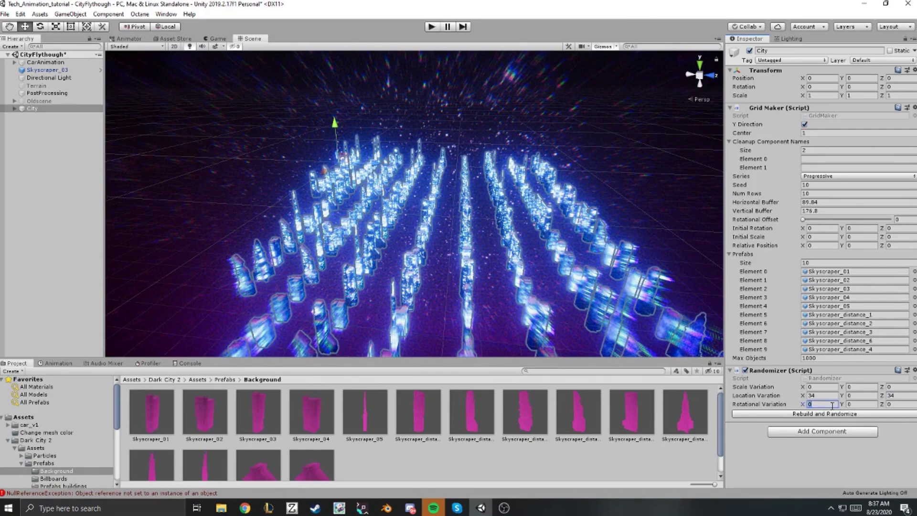
text(3)
click(858, 404)
click(893, 404)
click(898, 414)
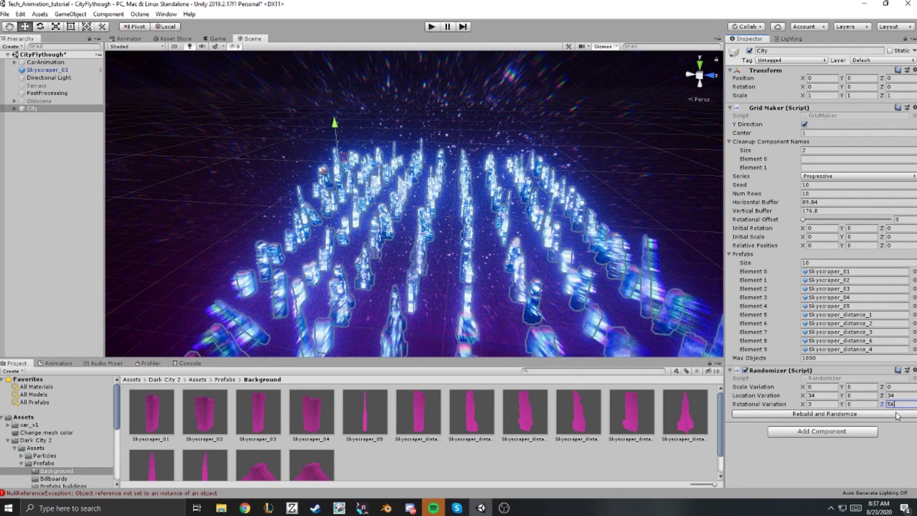
Step: Set the Randomizer's Scale Variation X to 50, and rebuild and randomize the city
right_drag(528, 212, 545, 265)
scroll(521, 298, up, 7)
click(823, 387)
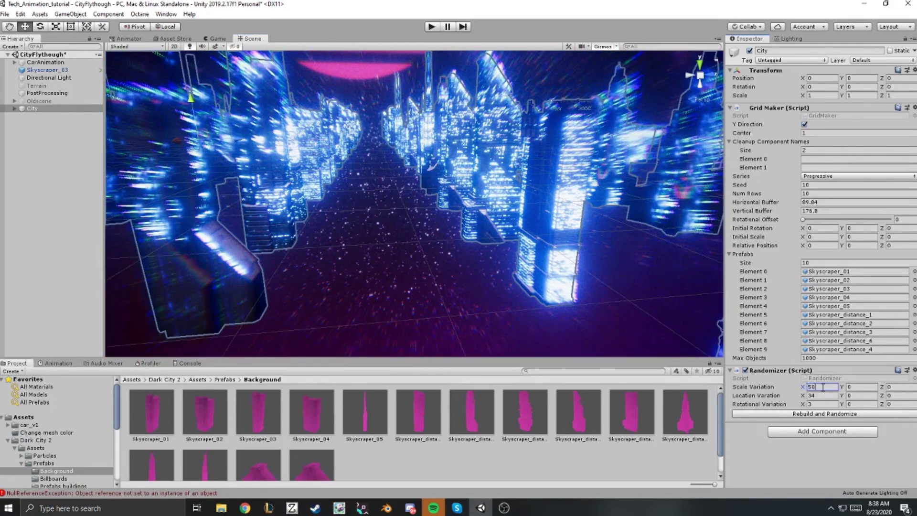
click(890, 414)
right_drag(606, 263, 560, 236)
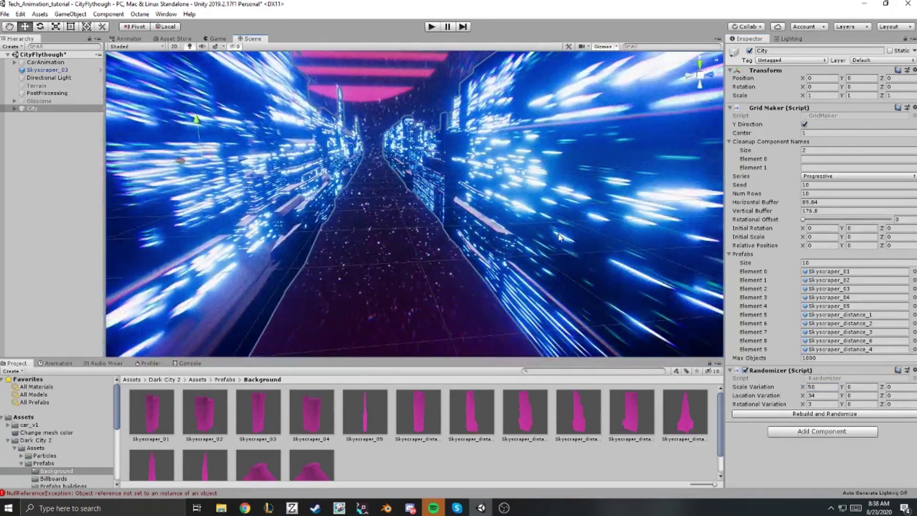
click(832, 388)
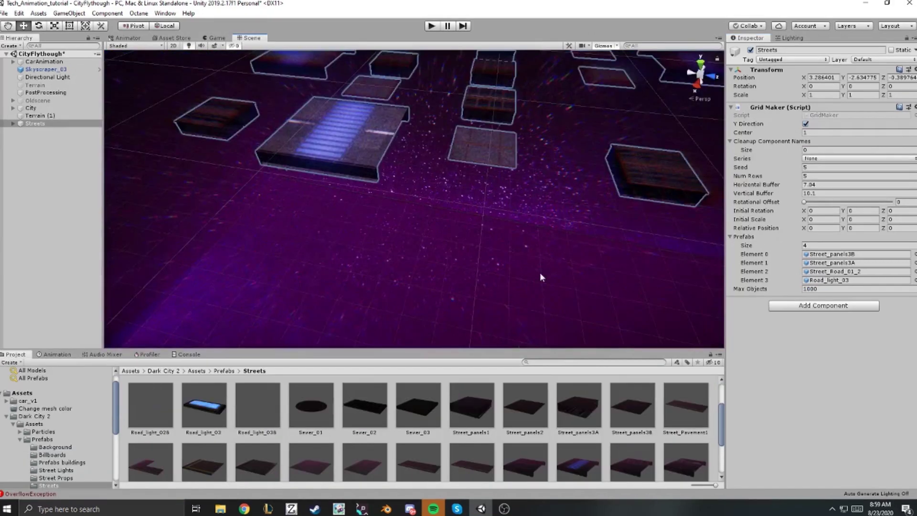
Step: Set the Streets Grid Maker's Prefabs Size to 1 so only Street_panels3B is used
scroll(546, 269, down, 3)
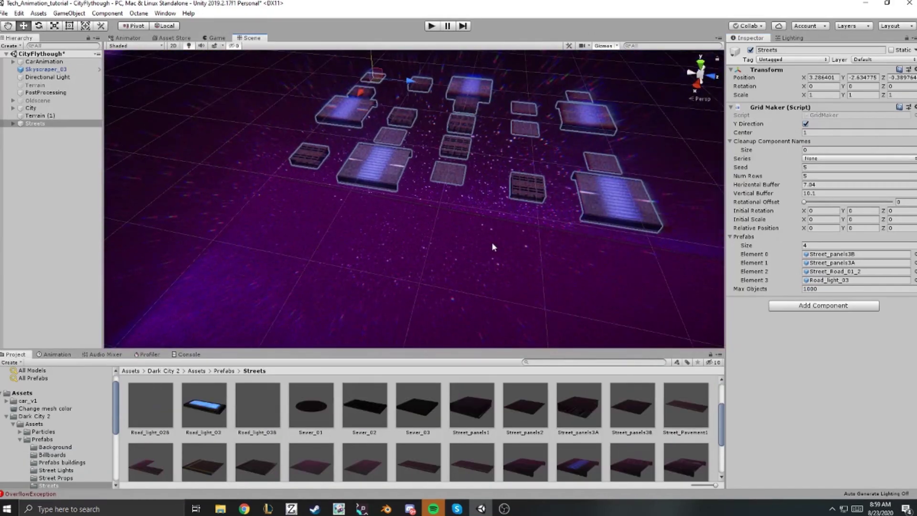
scroll(498, 246, up, 5)
click(828, 246)
right_drag(558, 208, 549, 187)
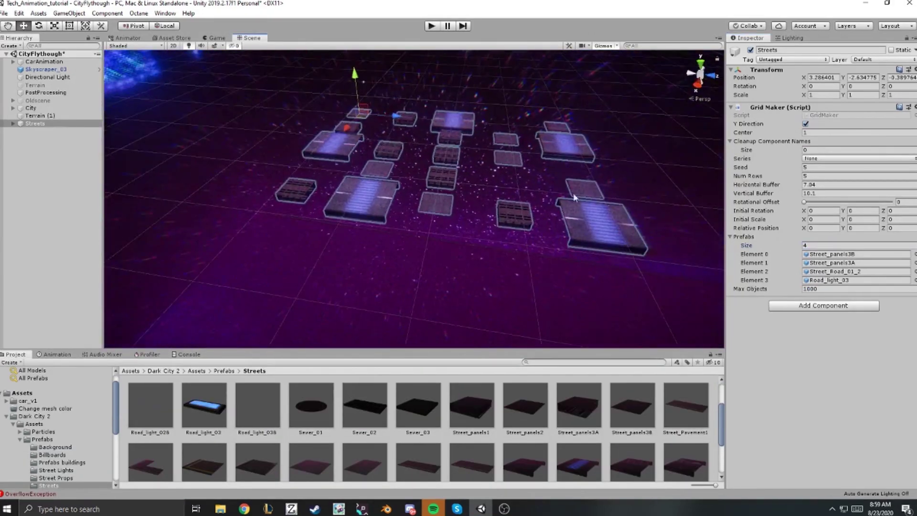
click(826, 245)
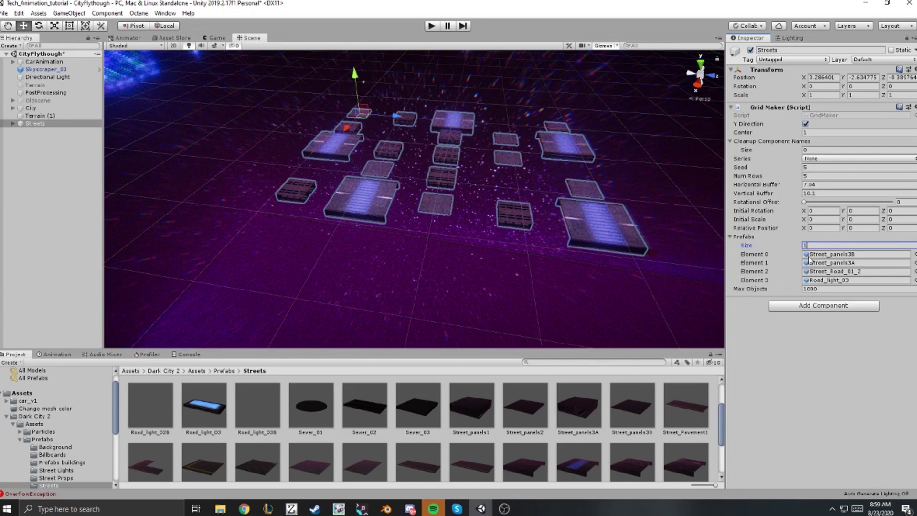
text(1)
key(Return)
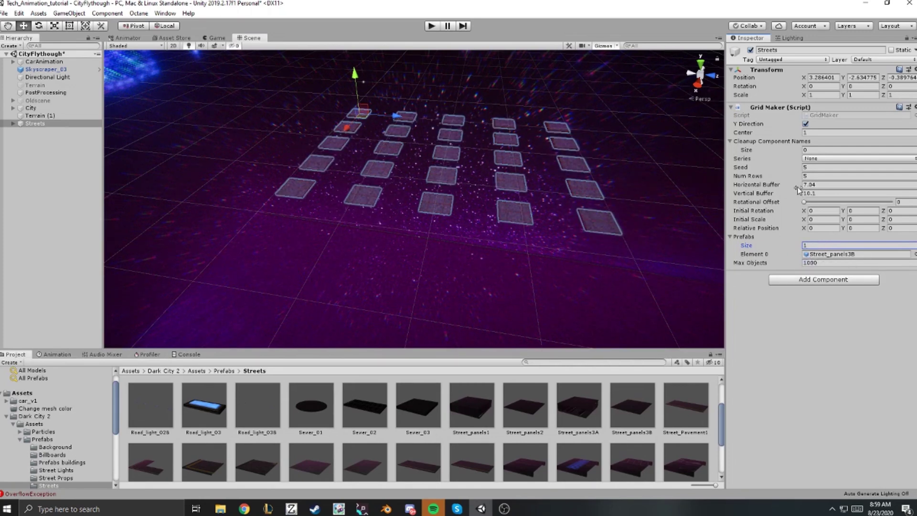
Step: Set the Streets grid's Horizontal Buffer to 4.8 and Vertical Buffer to 4.26
drag(789, 185, 763, 197)
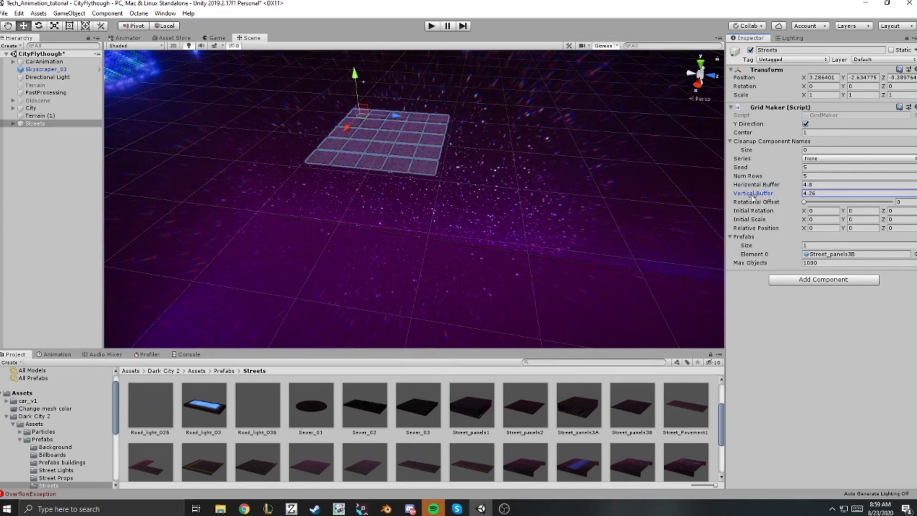
scroll(394, 169, up, 4)
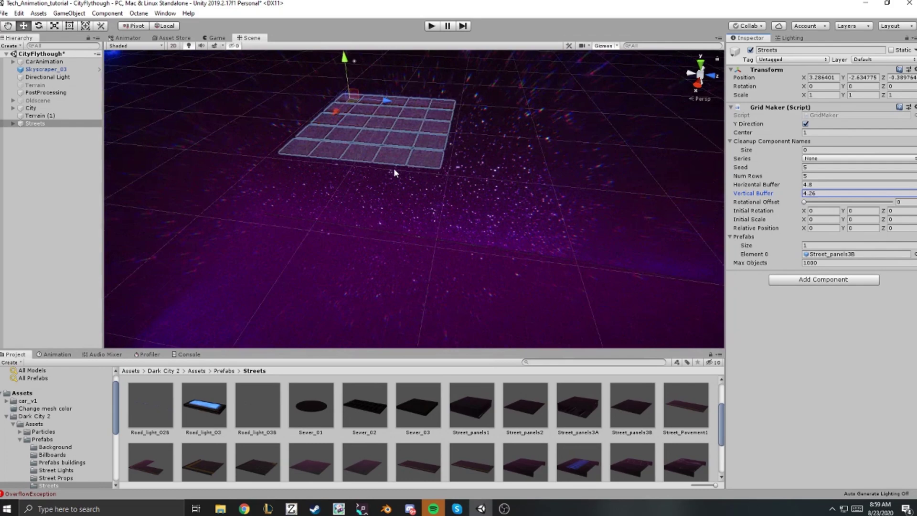
right_drag(393, 168, 423, 168)
scroll(422, 166, up, 10)
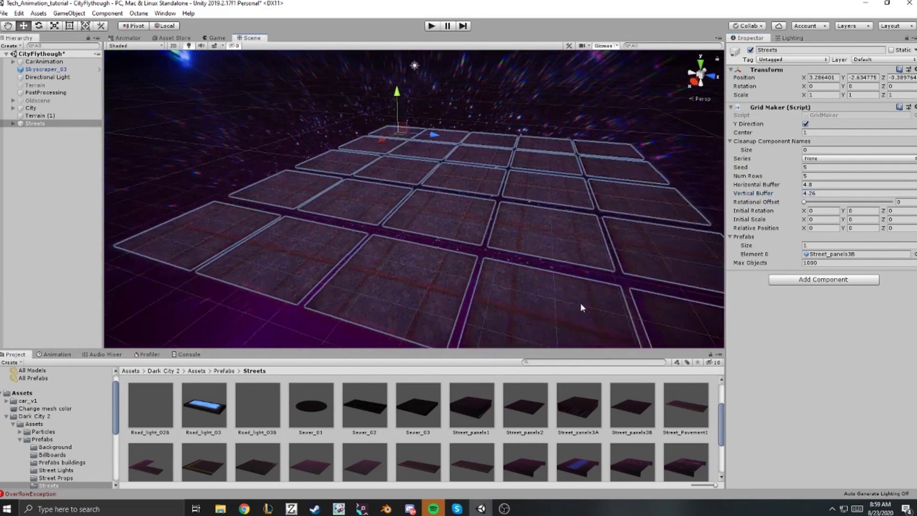
right_drag(489, 267, 677, 262)
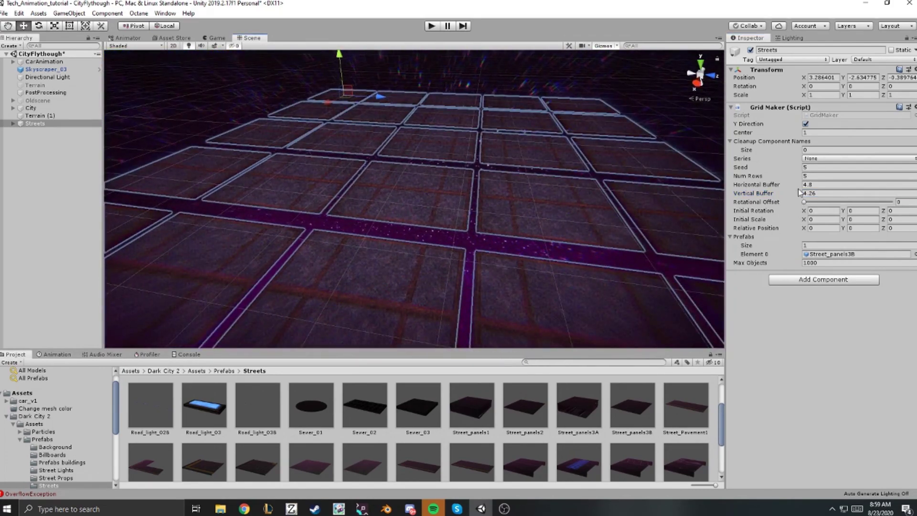
Step: Close the gaps between the street tiles by setting the Horizontal Buffer and Vertical Buffer to 4 each
drag(795, 186, 791, 186)
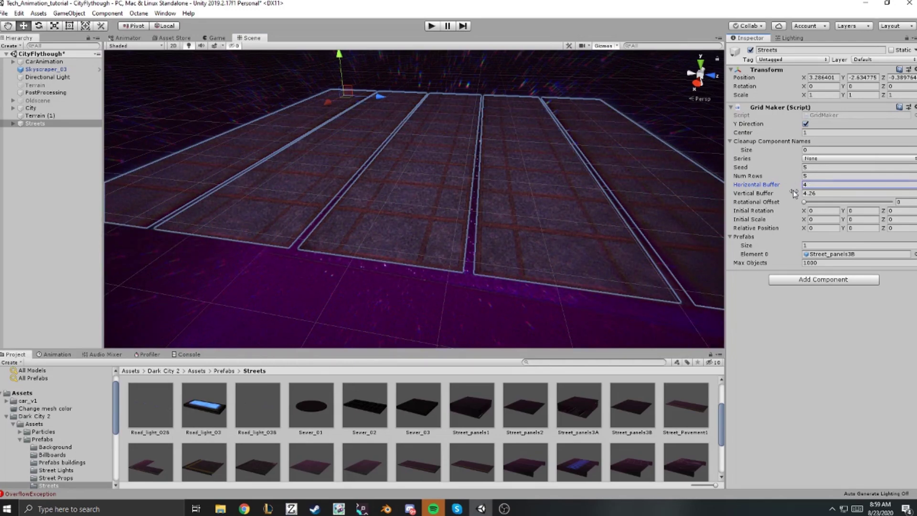
click(825, 193)
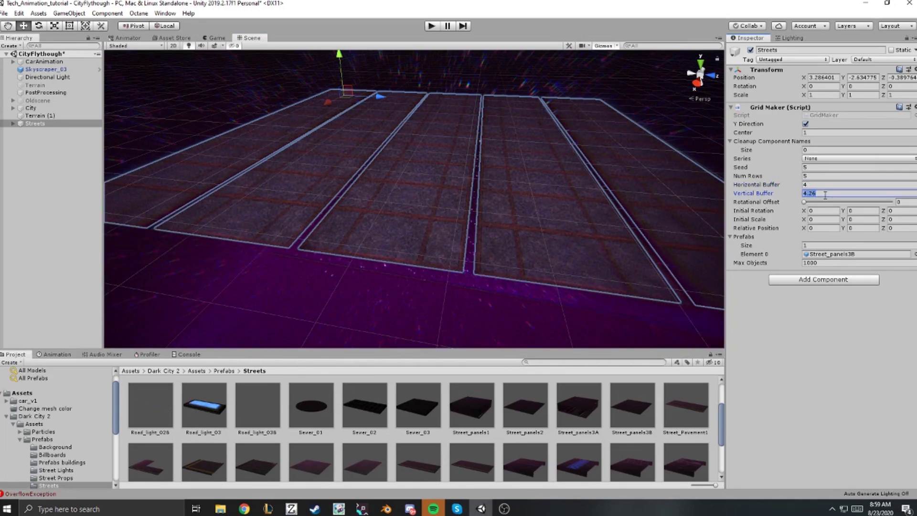
text(4)
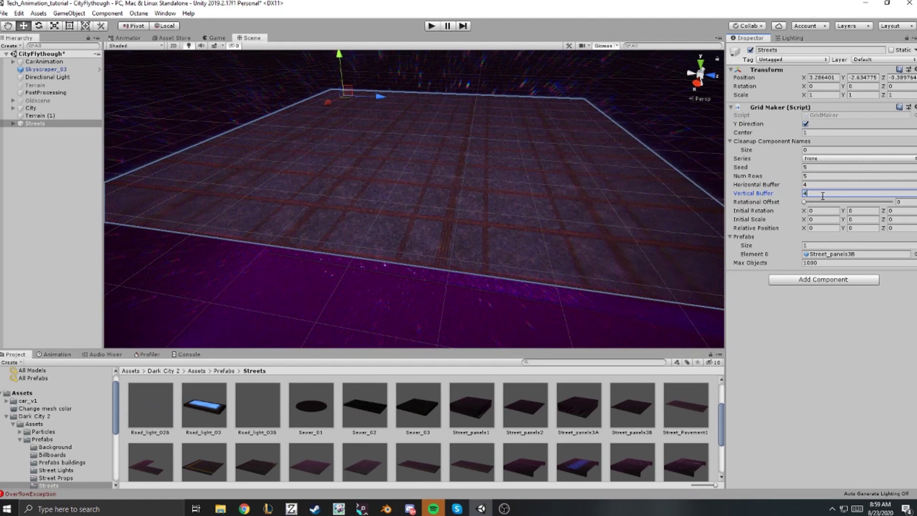
mouse_move(436, 273)
right_down()
mouse_move(451, 262)
mouse_move(444, 260)
right_up()
scroll(444, 261, down, 2)
Step: Check individual tiles of the street grid, then collapse, reselect and frame the Streets object
click(436, 297)
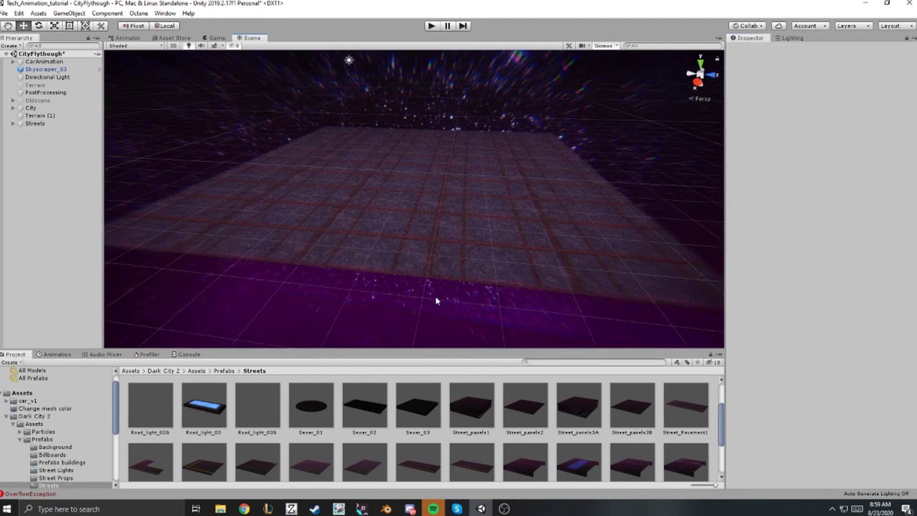
click(441, 243)
click(368, 221)
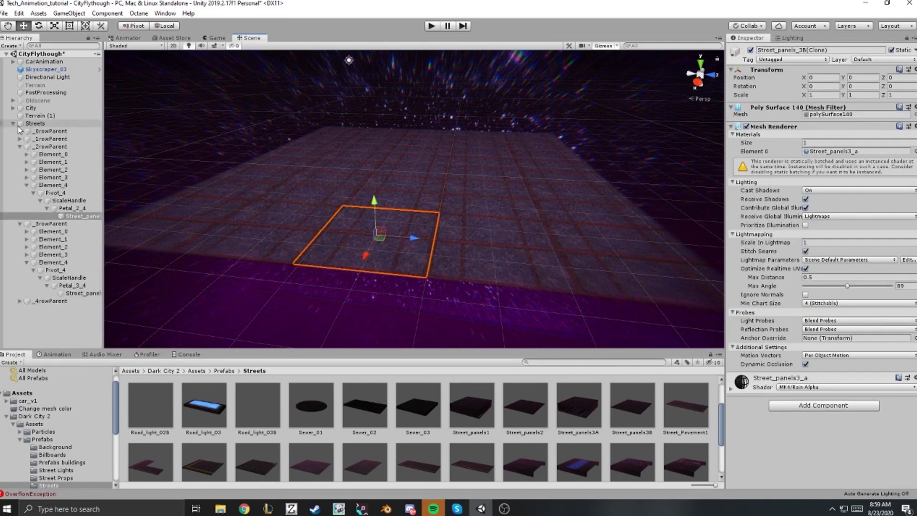
click(14, 124)
click(33, 124)
key(f)
scroll(483, 280, down, 3)
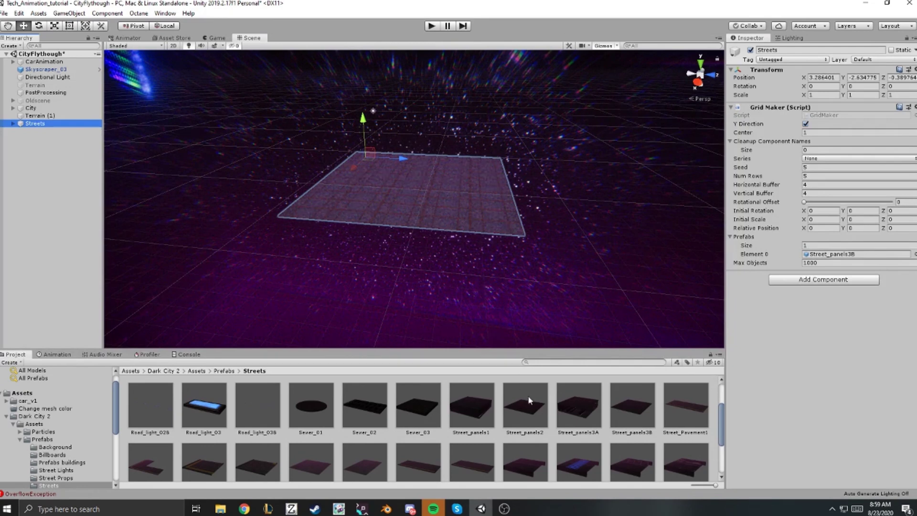
scroll(663, 434, down, 3)
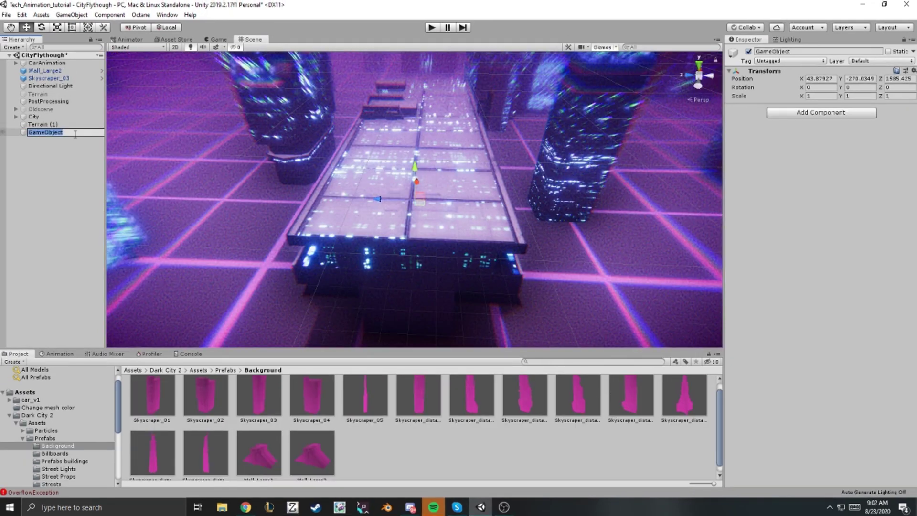
Step: Name the new empty GameObject Flatroad
text(Flatroad)
key(Return)
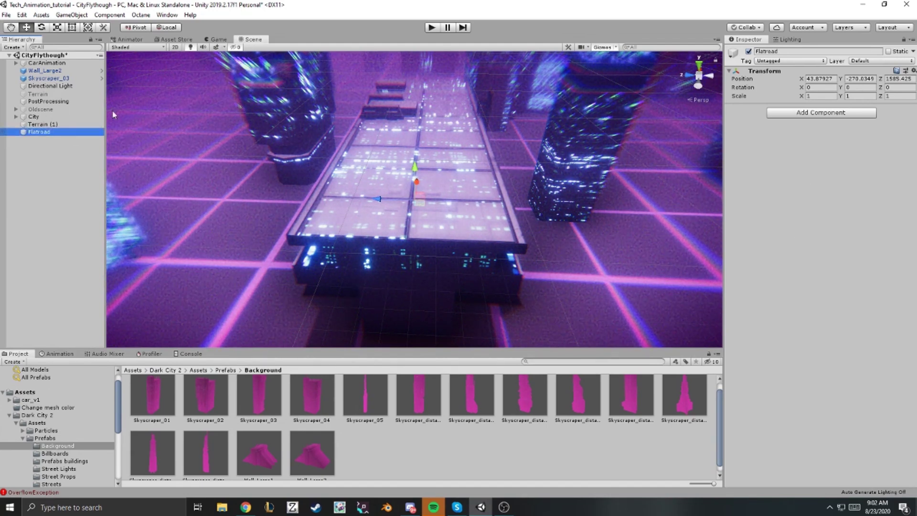
click(788, 114)
click(798, 150)
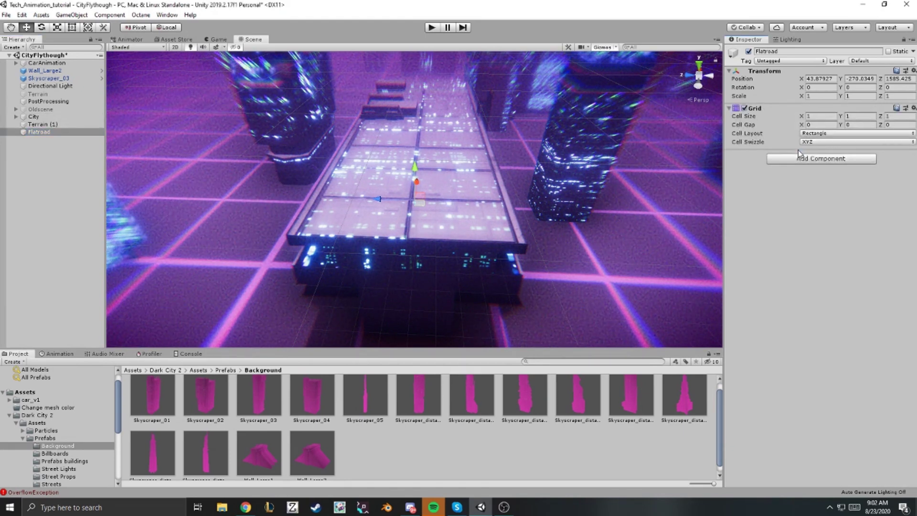
key(ctrl+z)
Step: Add the Grid Maker script to Flatroad and set its Prefabs Size to 1
click(803, 114)
click(805, 170)
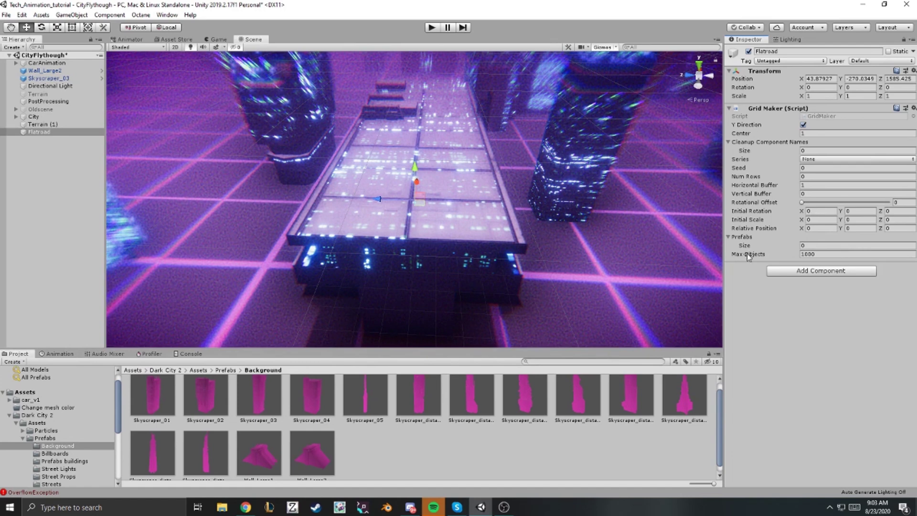
click(811, 246)
text(1)
key(Return)
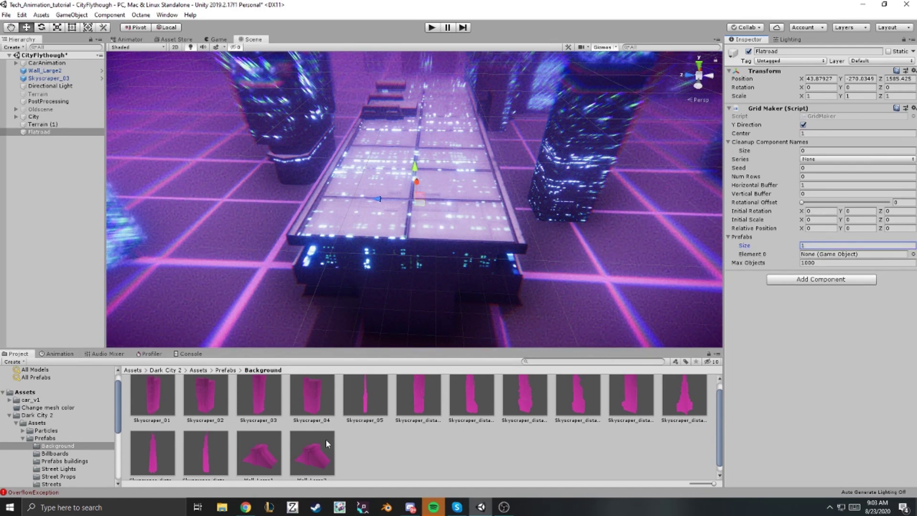
Step: Assign the Wall_Large2 prefab as Element 0 of Flatroad's Grid Maker prefabs
click(437, 241)
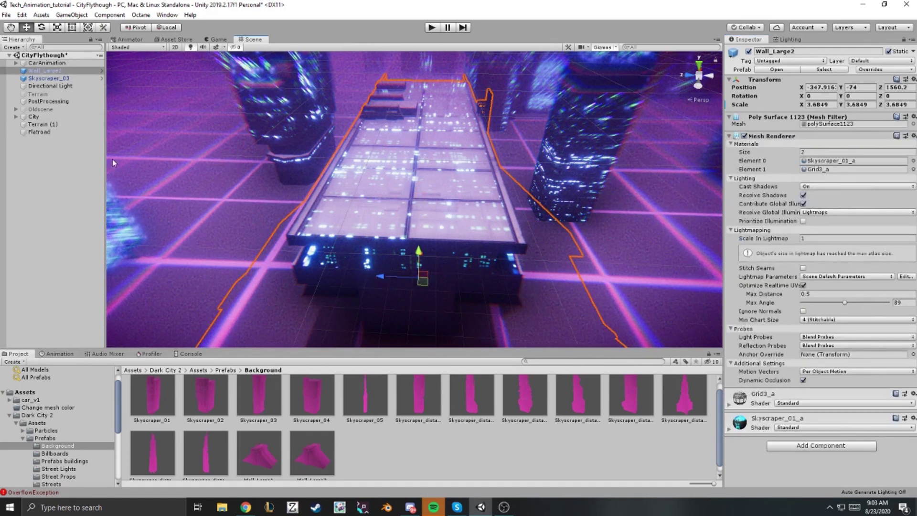
scroll(390, 442, down, 1)
click(39, 132)
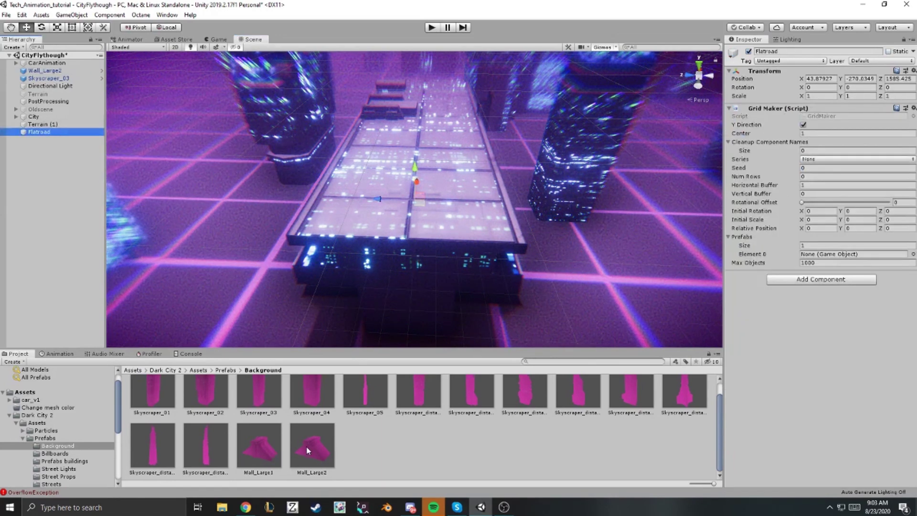
drag(308, 451, 831, 259)
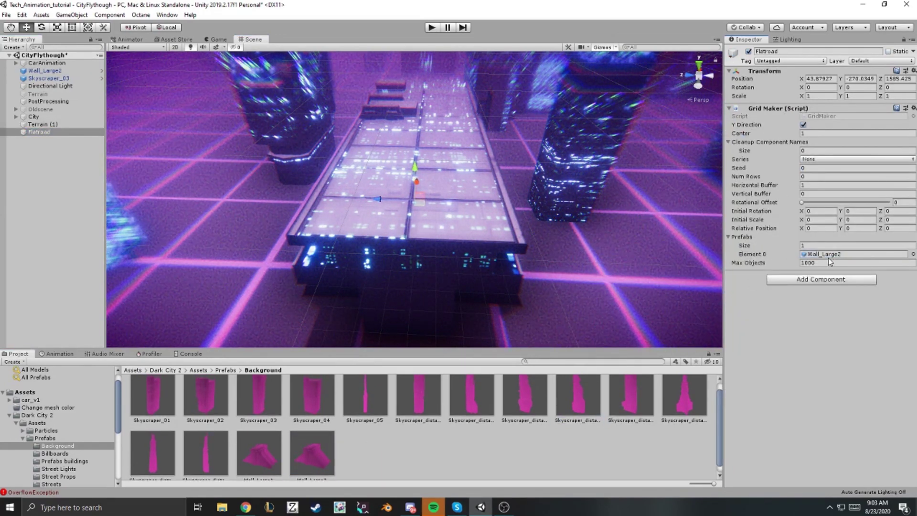
Step: Deactivate the Wall_Large2 object in the scene and reselect Flatroad
click(87, 71)
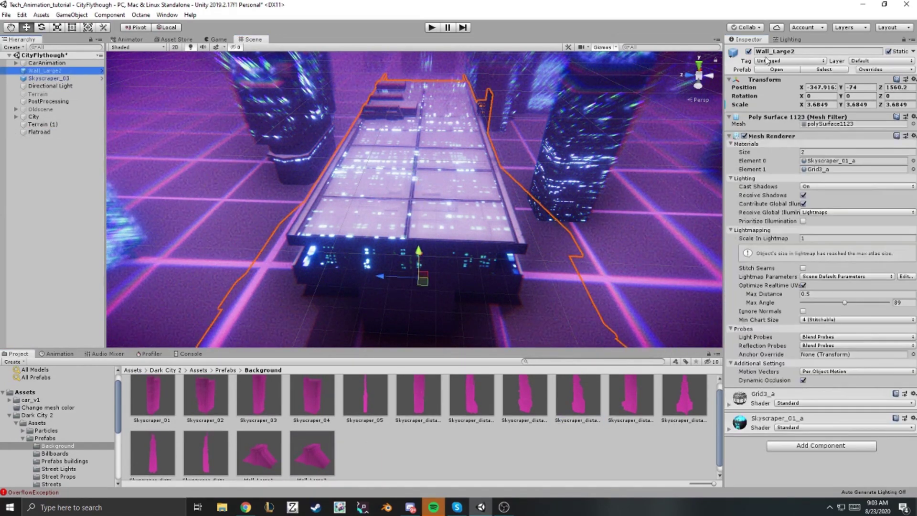
click(748, 52)
click(50, 131)
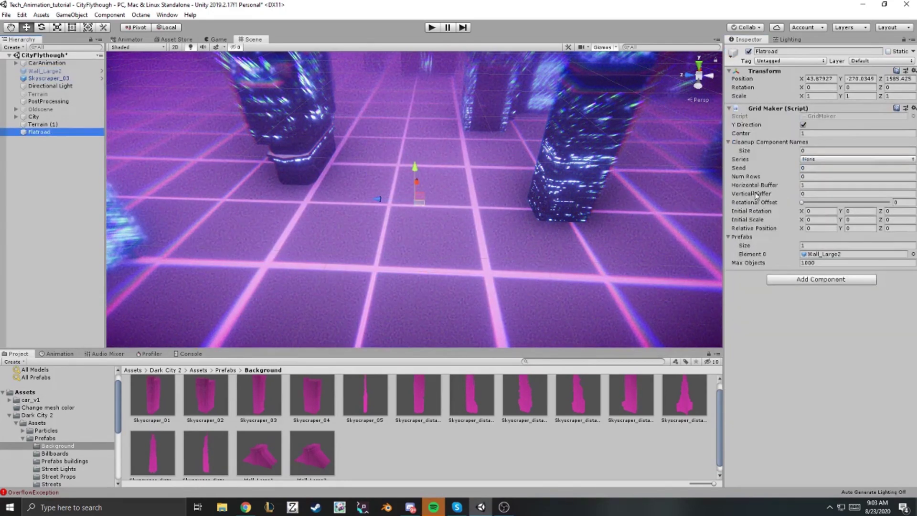
Step: Set Flatroad's Grid Maker Seed and Num Rows to 3 each
click(825, 168)
text(3)
click(822, 176)
text(3)
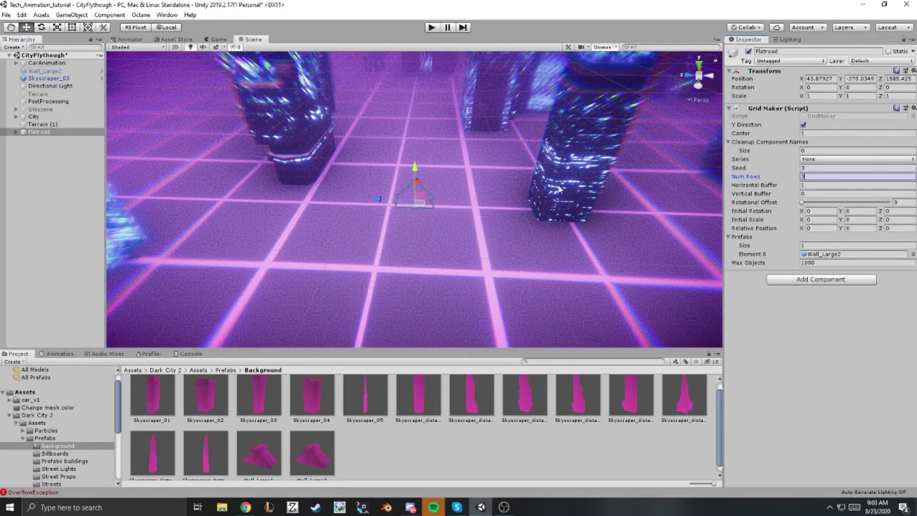
Step: Move Flatroad to about X -348, Y 20.5, Z 1570 in the city
click(46, 133)
drag(413, 174, 411, 122)
drag(421, 68, 422, 58)
right_drag(421, 58, 430, 102)
drag(430, 101, 388, 182)
Step: Set Flatroad's Grid Maker Initial Scale to 1 on X, Y and Z
click(827, 219)
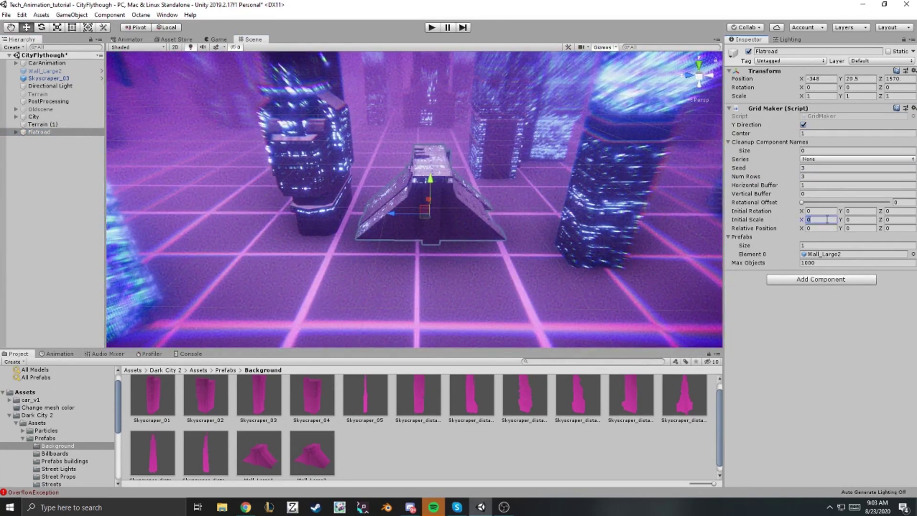
text(1)
key(Tab)
text(1)
key(Tab)
text(1)
click(804, 125)
Step: Set Flatroad's Grid Maker Initial Scale to 3 on X, Y and Z
click(815, 218)
text(33)
click(895, 220)
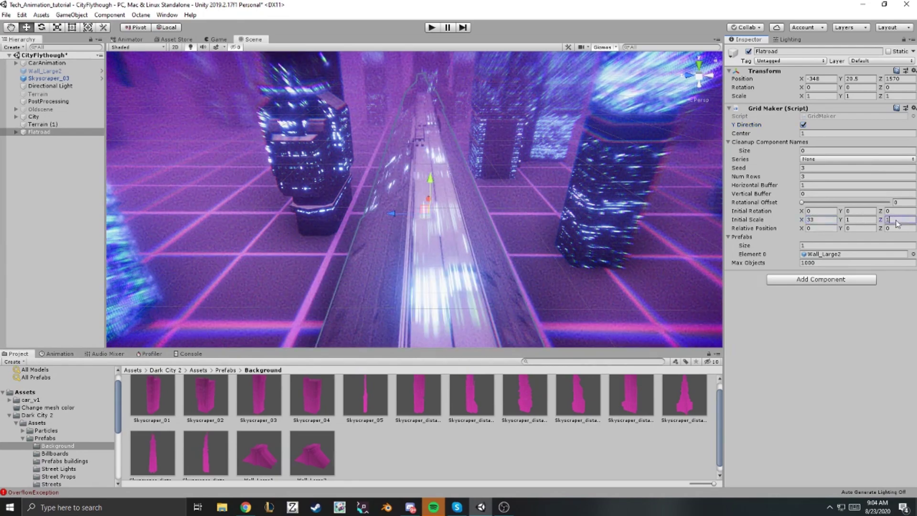
text(3)
right_drag(559, 176, 549, 272)
click(816, 219)
text(3)
click(856, 220)
text(3)
Step: Lower Flatroad to about Y -59.7
drag(537, 276, 520, 395)
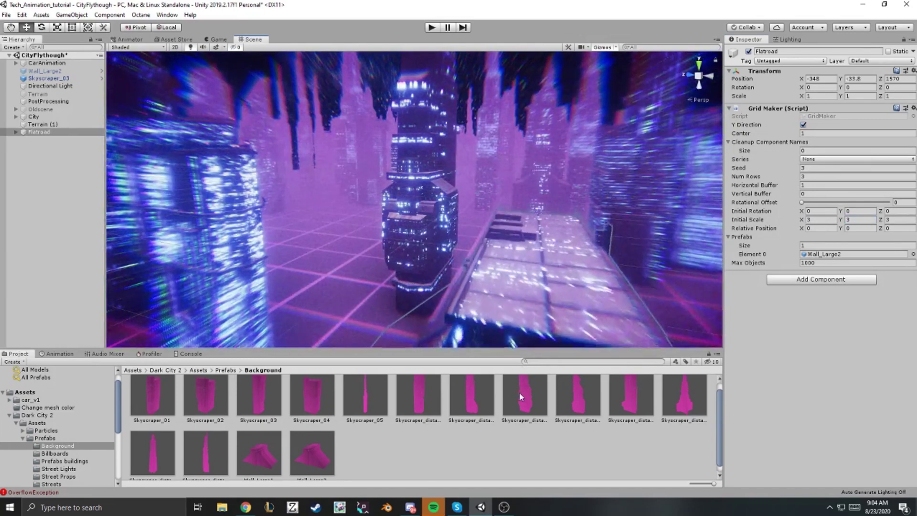
right_drag(363, 129, 421, 232)
drag(422, 231, 424, 246)
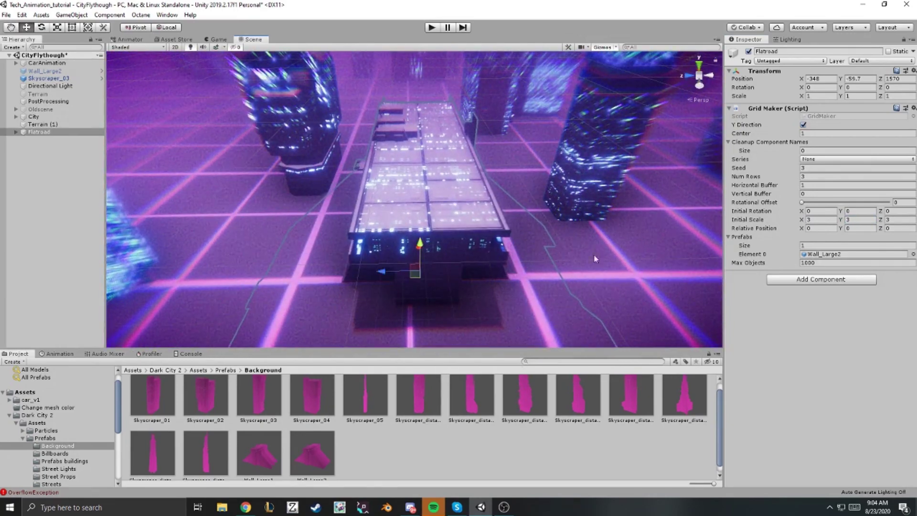
Step: Spread the road segments by raising Flatroad's Horizontal Buffer to about 116.55
right_drag(594, 259, 453, 244)
key(d)
alt+drag(453, 245, 470, 248)
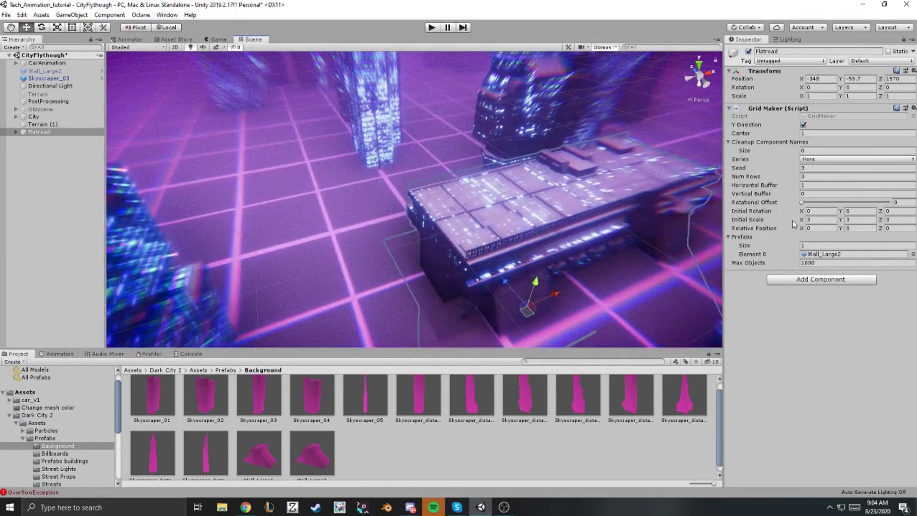
drag(793, 190, 915, 189)
right_drag(482, 203, 513, 188)
key(a)
alt+drag(513, 189, 497, 191)
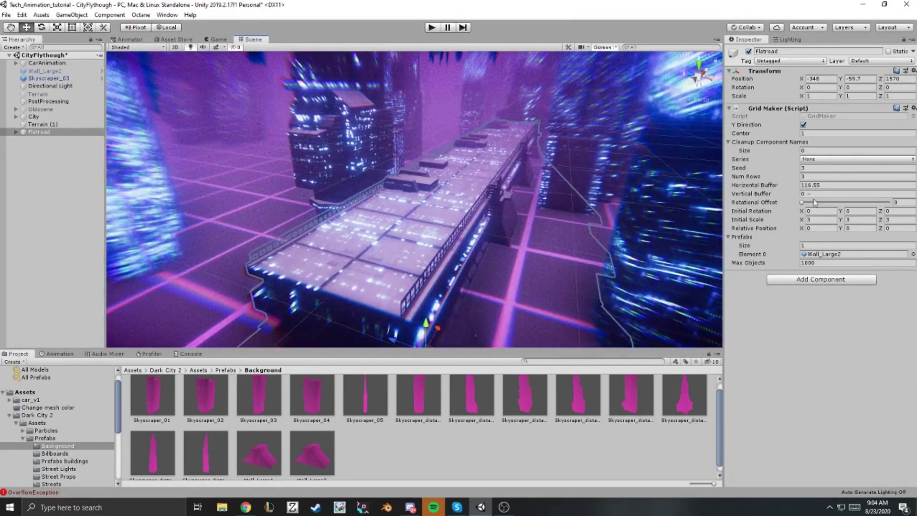
Step: Set Flatroad's Num Rows to 6 and adjust its Horizontal Buffer to lengthen the road
click(801, 177)
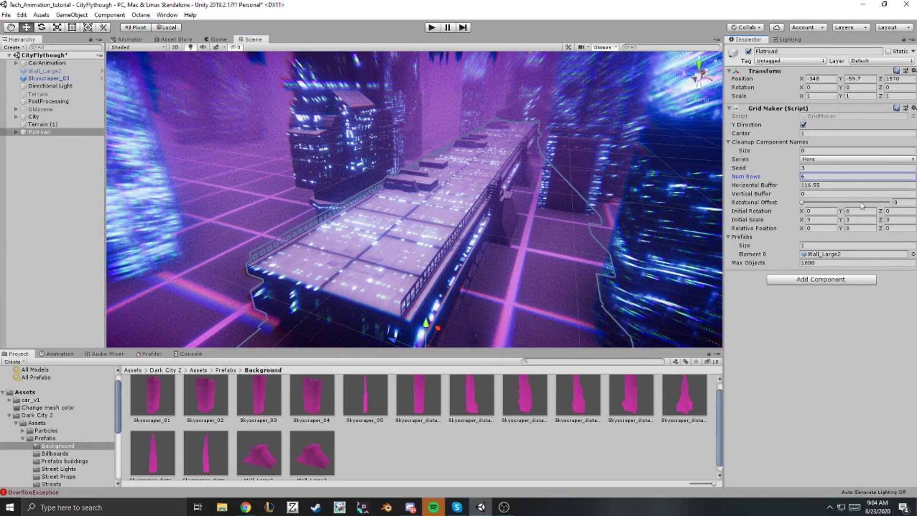
drag(798, 187, 593, 280)
drag(506, 300, 460, 311)
right_drag(460, 312, 444, 206)
key(w)
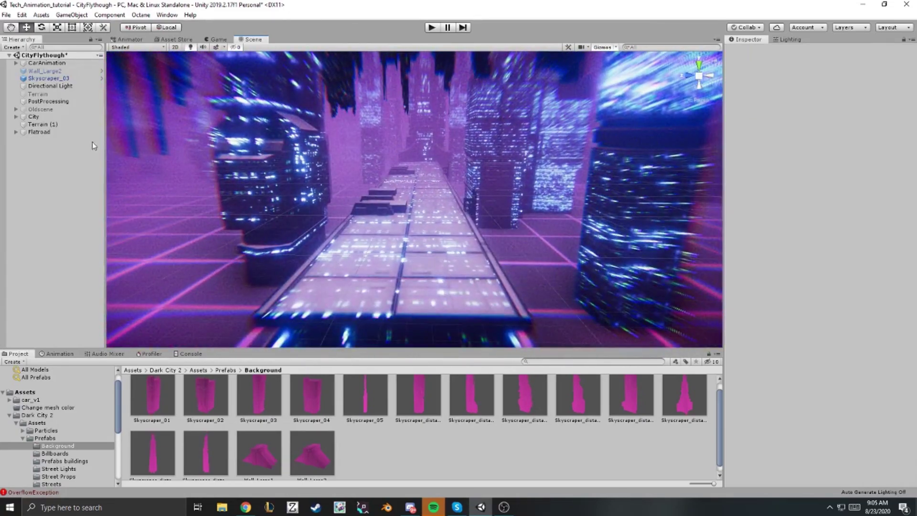
Step: Adjust the Vertical Buffer of Flatroad's Grid Maker
click(46, 131)
right_drag(606, 153, 618, 172)
drag(790, 195, 64, 216)
right_drag(603, 186, 533, 177)
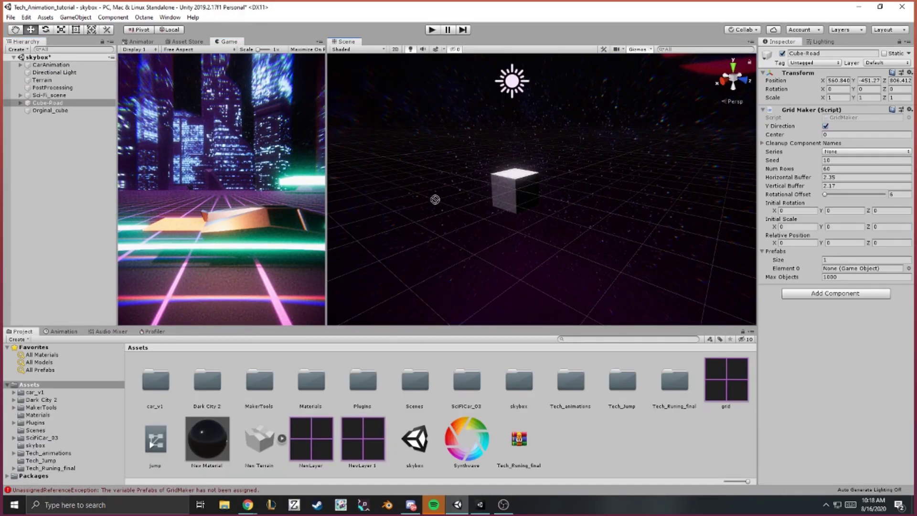
Step: Assign Orginal_cube as Element 0 of Cube-Road's Grid Maker prefabs, with Size 1
click(832, 259)
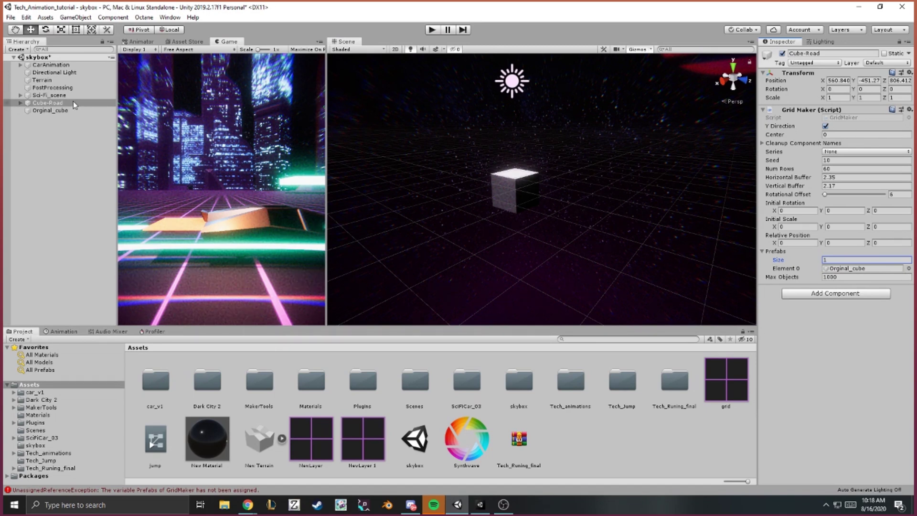
Step: Examine Cube-Road's generated row parents in the hierarchy and the cube grid's twisted shape in the scene
click(48, 103)
click(20, 103)
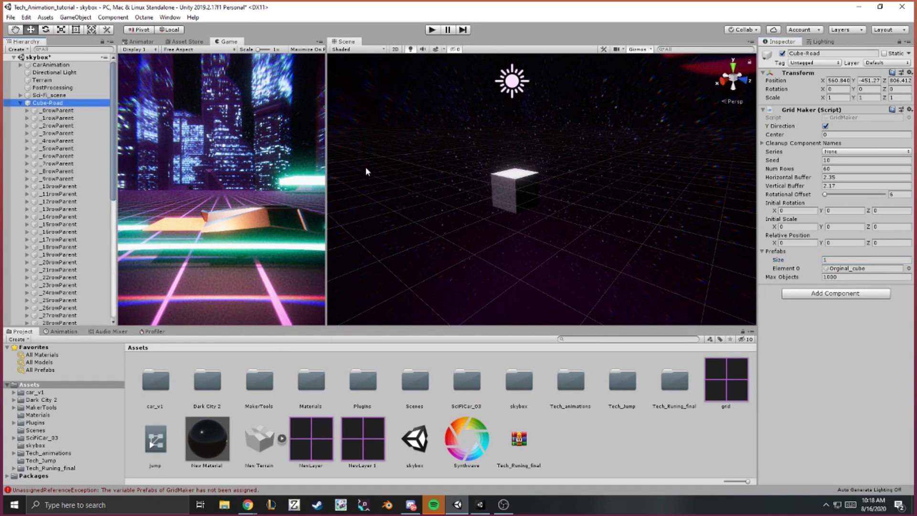
key(f)
click(826, 127)
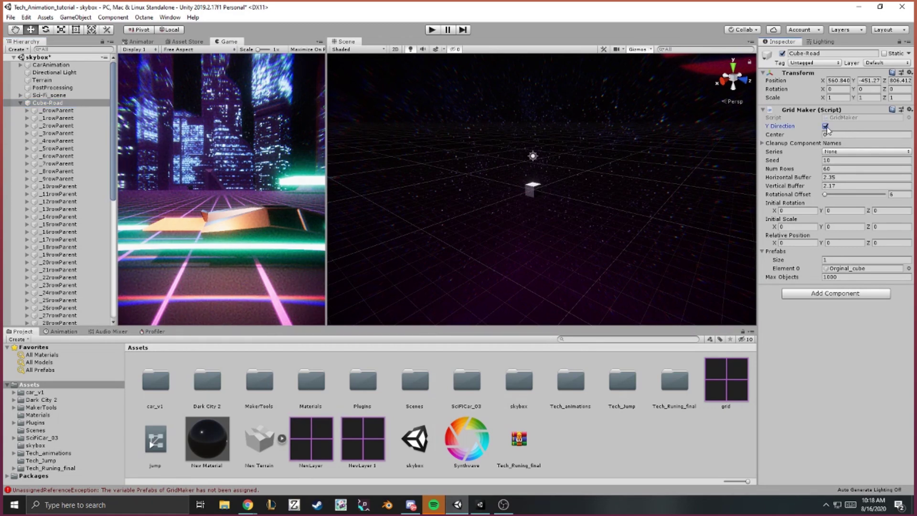
right_drag(577, 185, 543, 177)
click(57, 118)
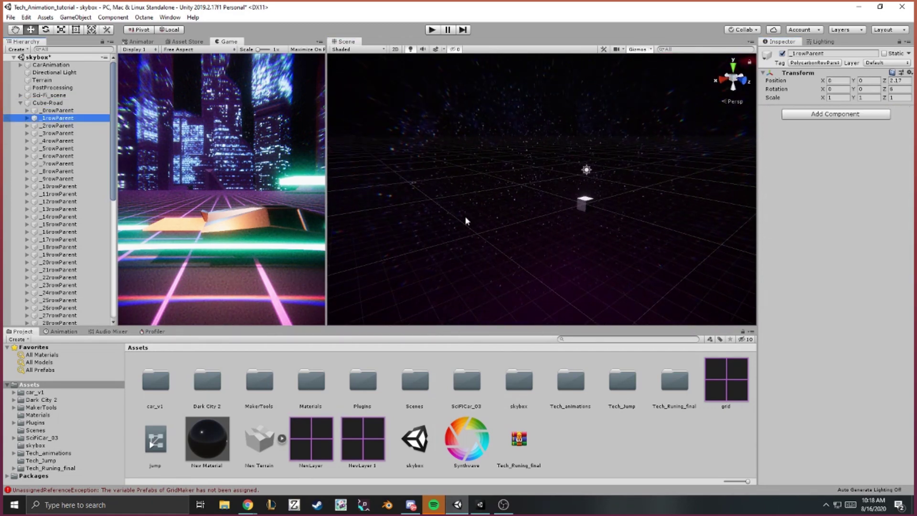
key(f)
alt+drag(660, 232, 700, 228)
right_drag(700, 227, 472, 209)
key(s)
click(64, 104)
key(Left)
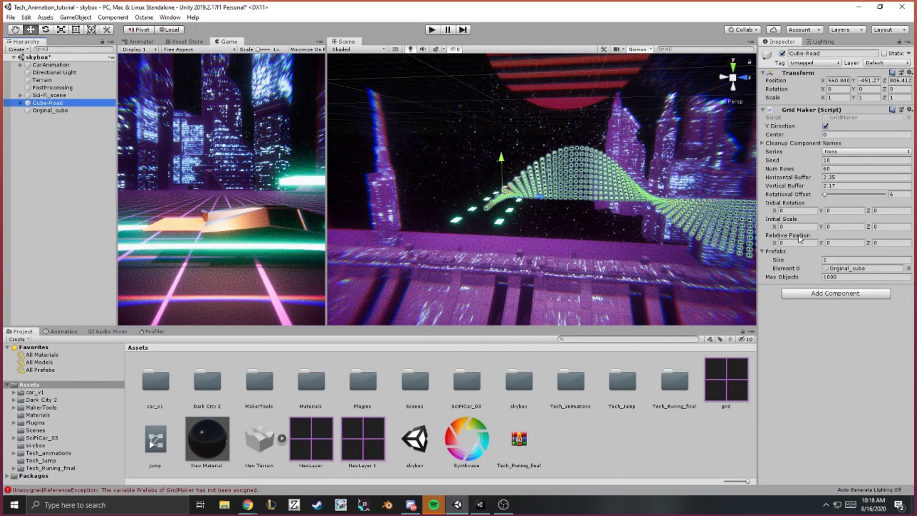
Step: Add a Morph Modifier script to Cube-Road with Is Open enabled and its Move Amount X set to 0.9
click(812, 293)
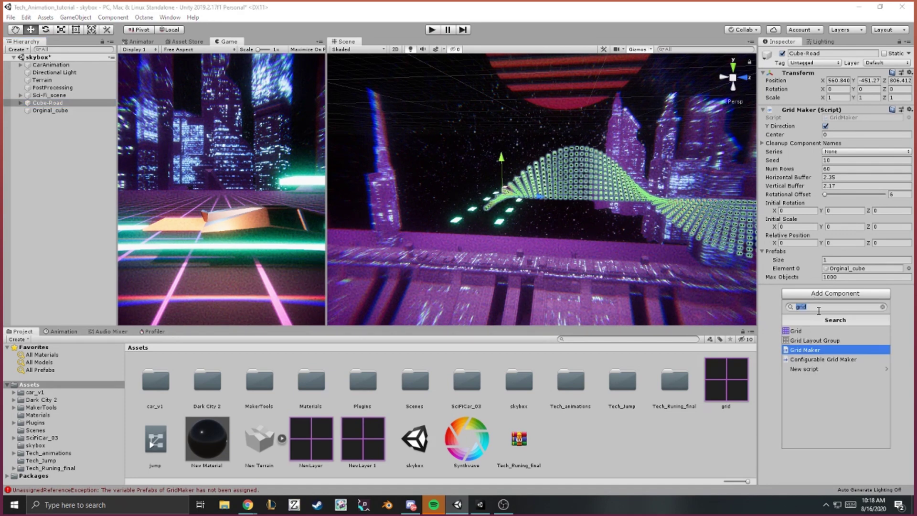
text(mo)
click(820, 332)
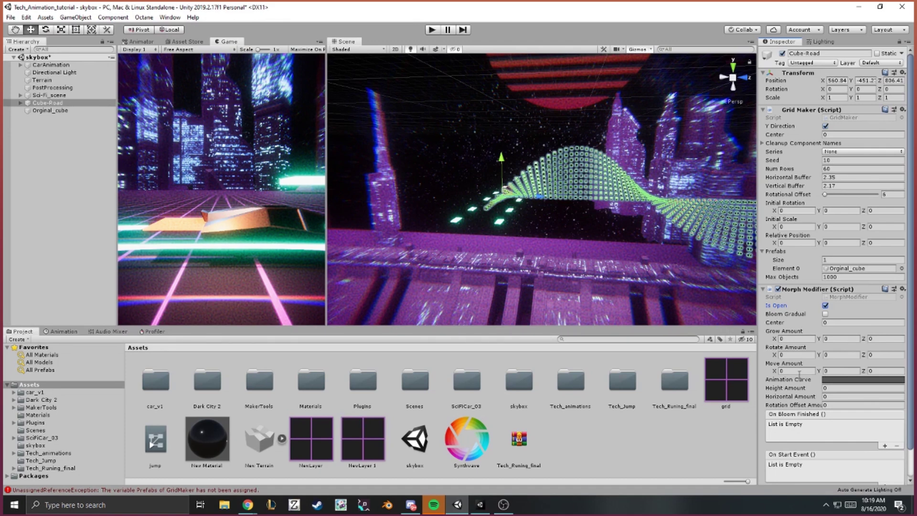
text(.9)
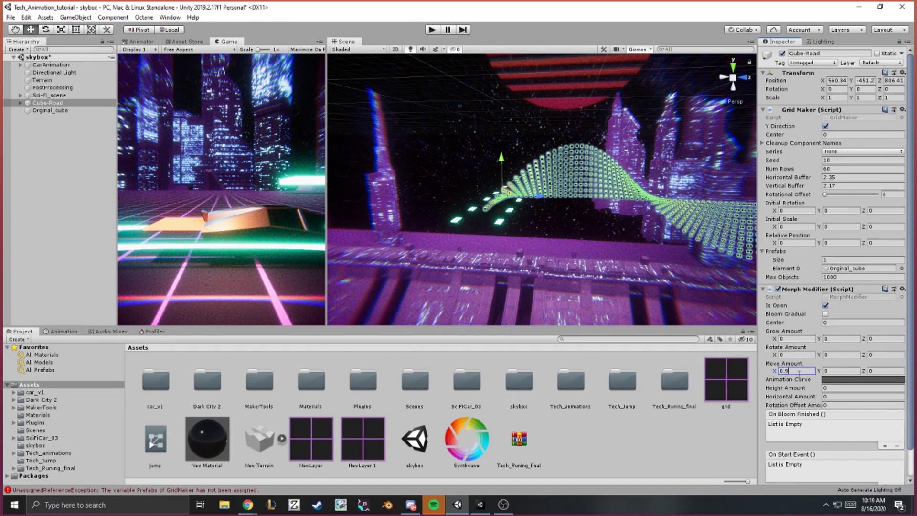
Step: Give the Morph Modifier a rising preset Animation Curve and set its Height Amount to 0.8
click(851, 386)
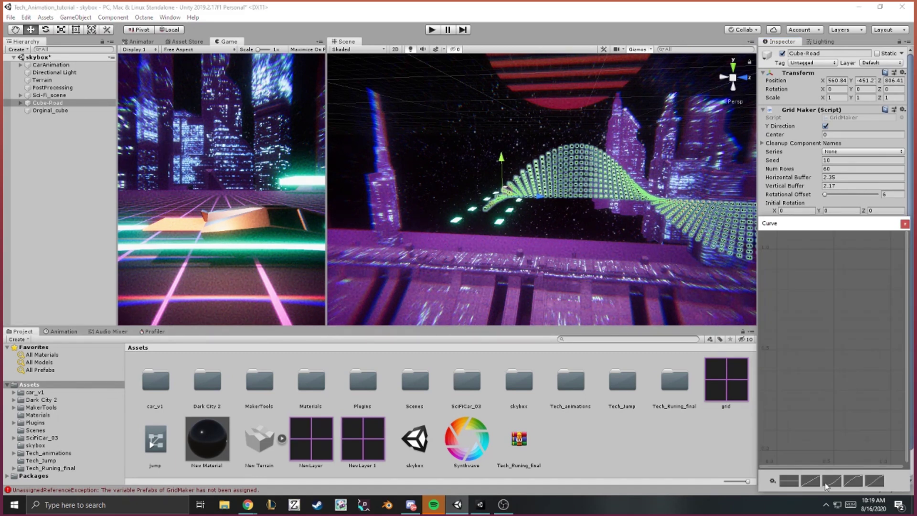
click(906, 225)
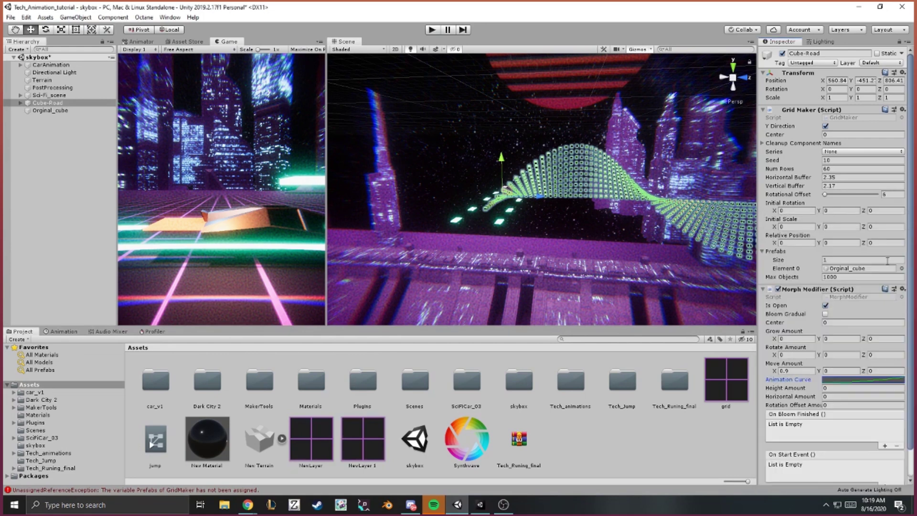
click(832, 388)
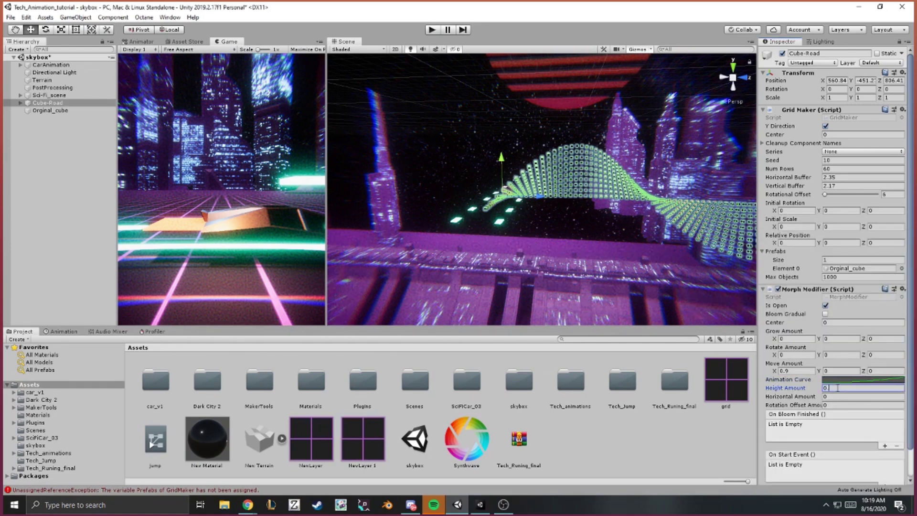
text(0.8)
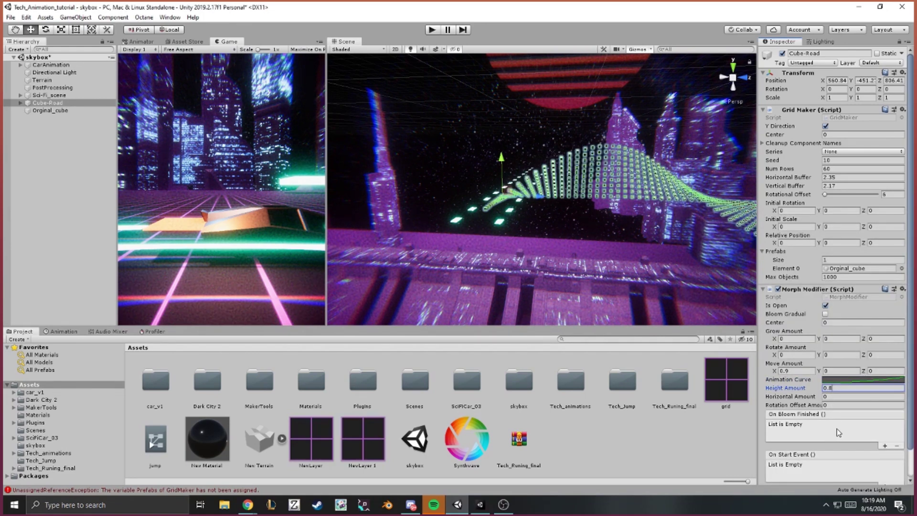
Step: Inspect the morphed Cube-Road spiral in the scene and test the scene briefly in play mode
scroll(894, 405, down, 1)
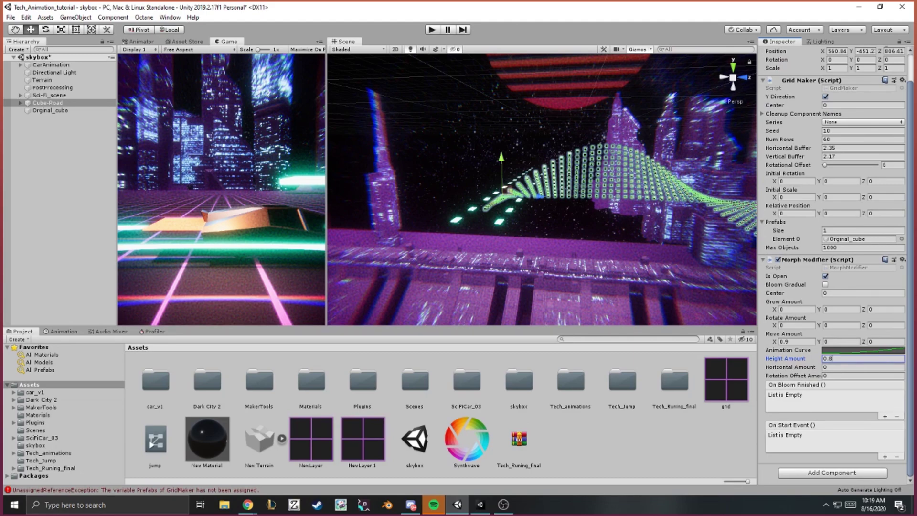
right_drag(736, 143, 499, 193)
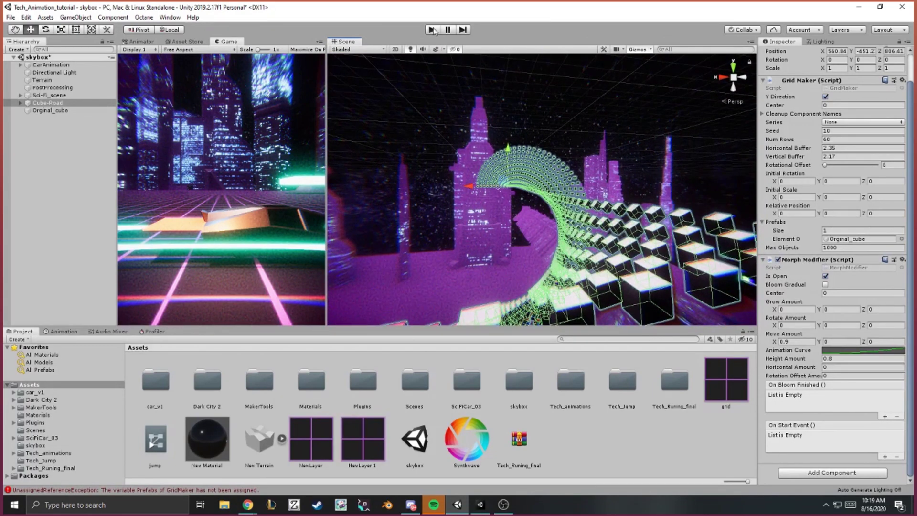
click(432, 31)
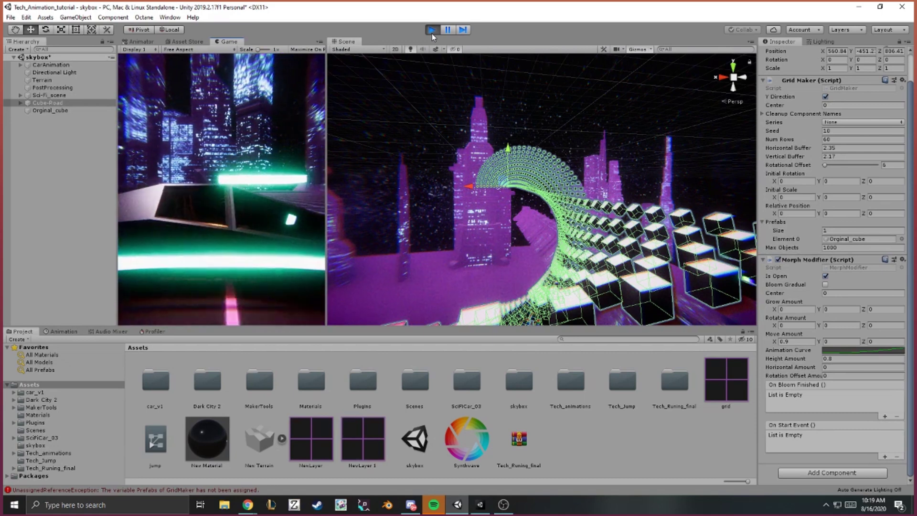
click(432, 31)
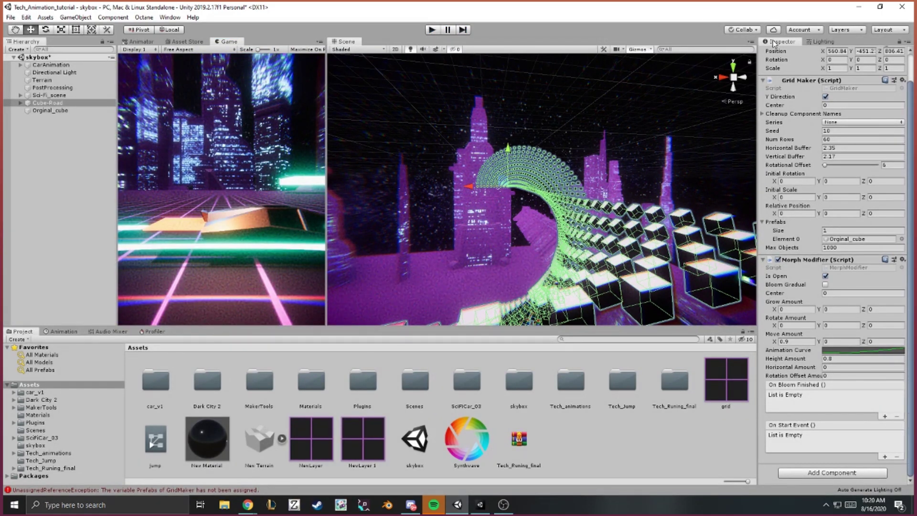
key(alt+Tab)
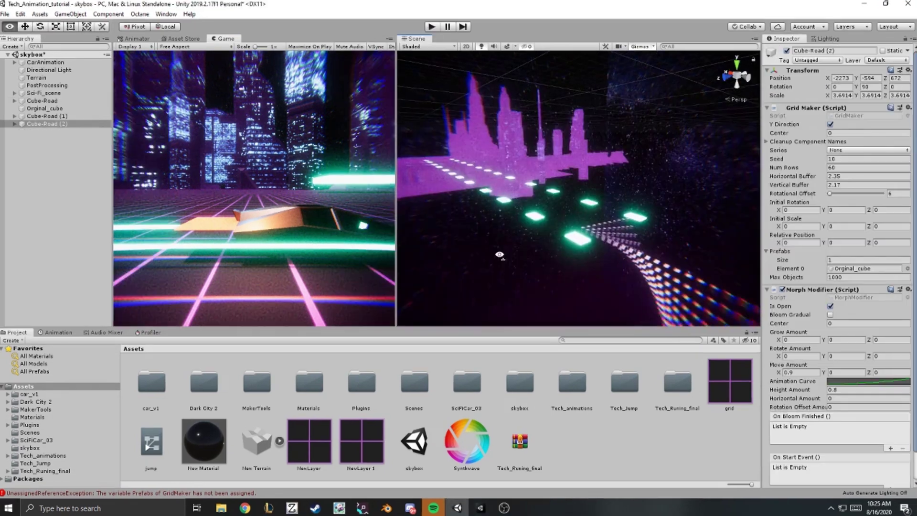
right_drag(519, 269, 689, 136)
click(678, 182)
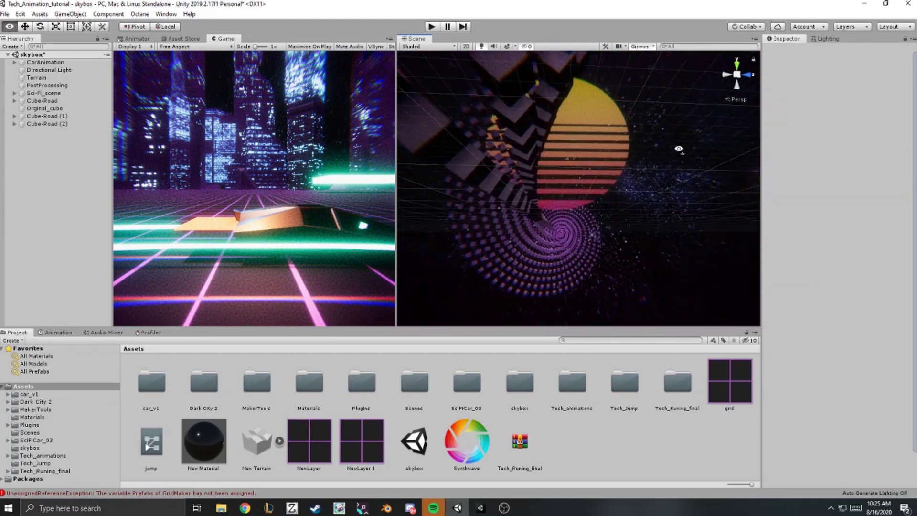